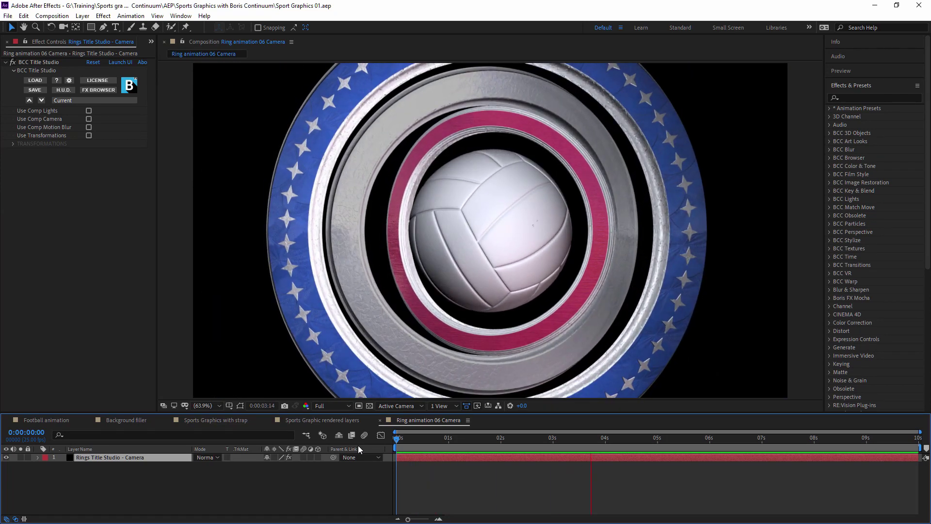
# Step: Open the Title Studio editor for the rings layer and show the scene's camera settings
pyautogui.click(115, 66)
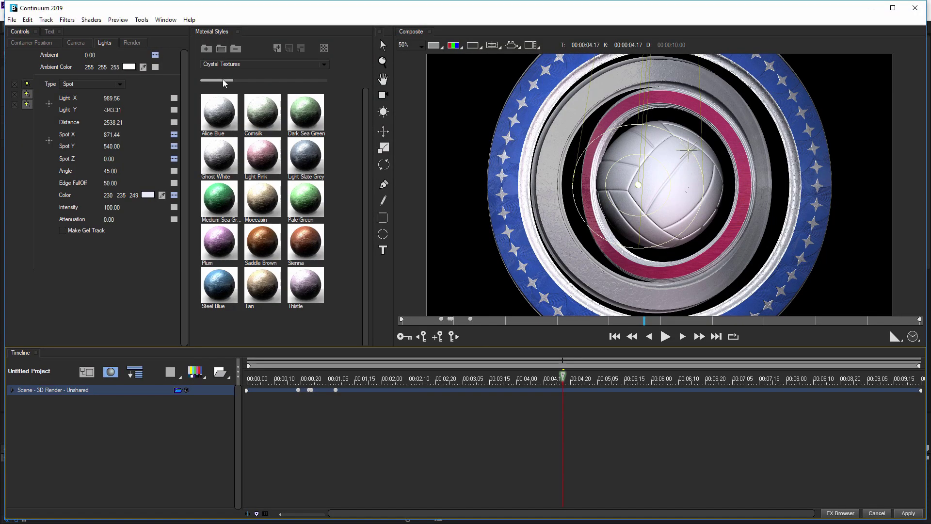
pyautogui.click(83, 43)
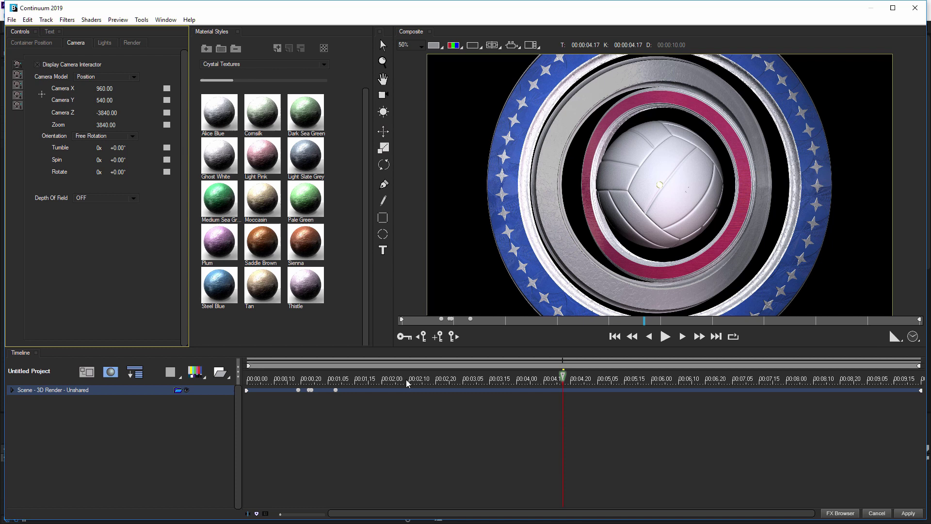
# Step: Scrub through the ring animation from its start and park the playhead at 00:00:01.02
pyautogui.moveTo(449, 379); pyautogui.dragTo(519, 379)
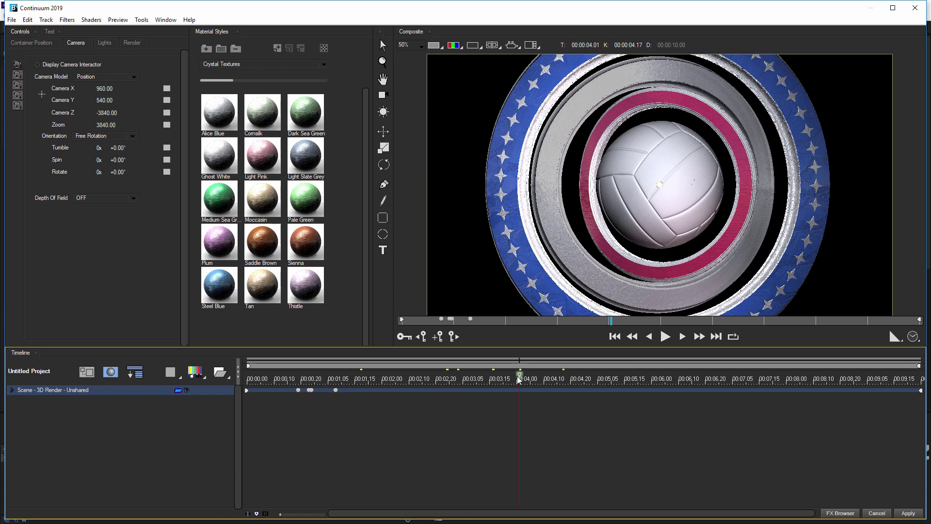
pyautogui.click(279, 380)
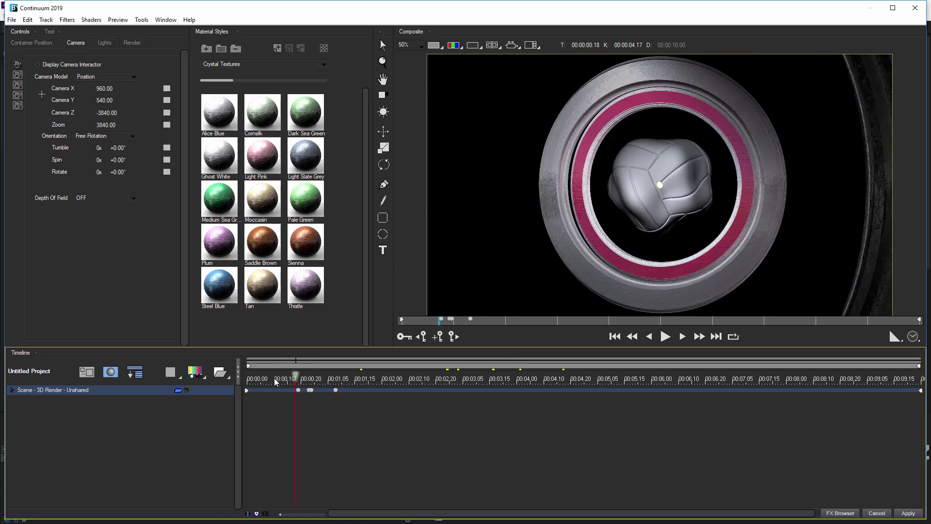
pyautogui.click(252, 379)
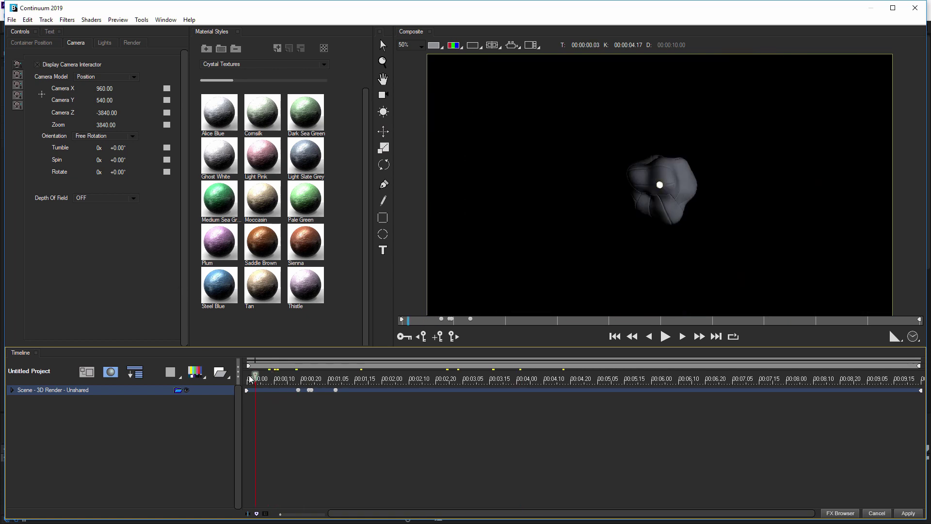
pyautogui.moveTo(262, 379); pyautogui.dragTo(320, 381)
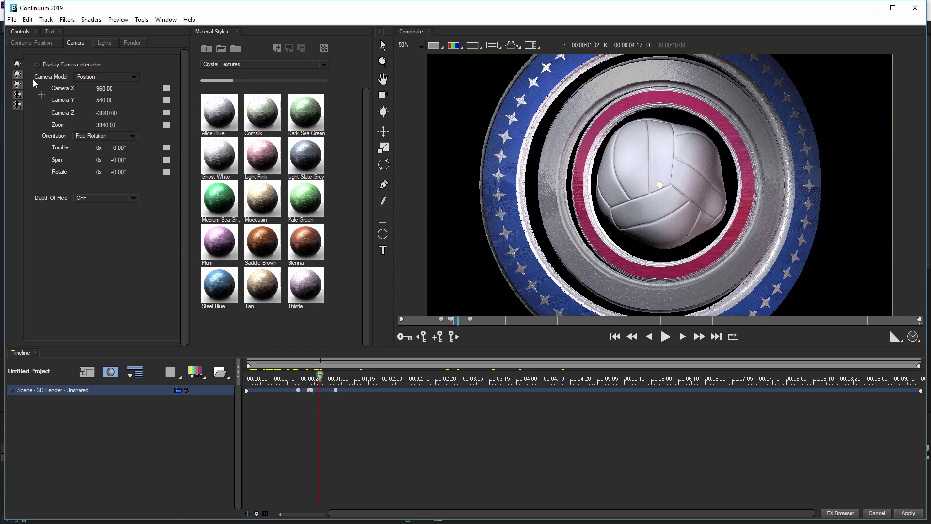
# Step: Try moving the camera along X and Z and rotating it under the Position camera model, undoing each change
pyautogui.click(130, 77)
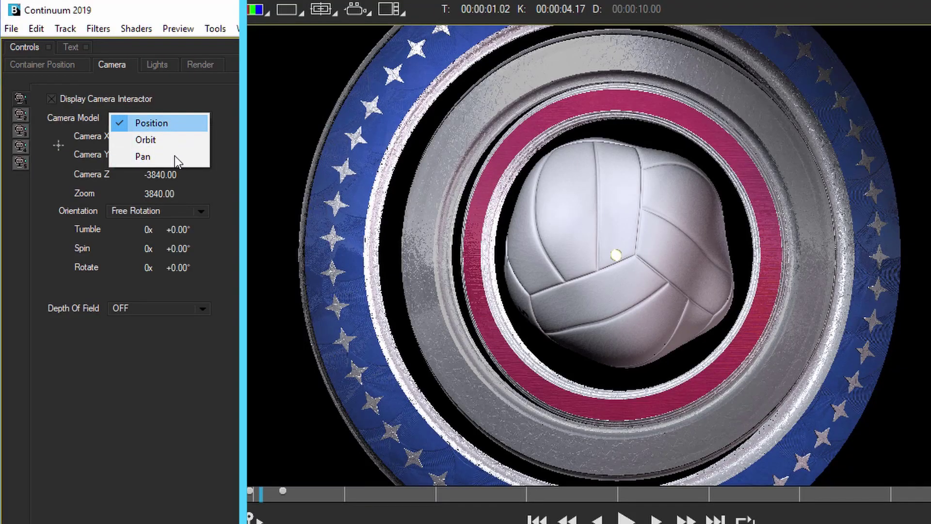
pyautogui.click(195, 122)
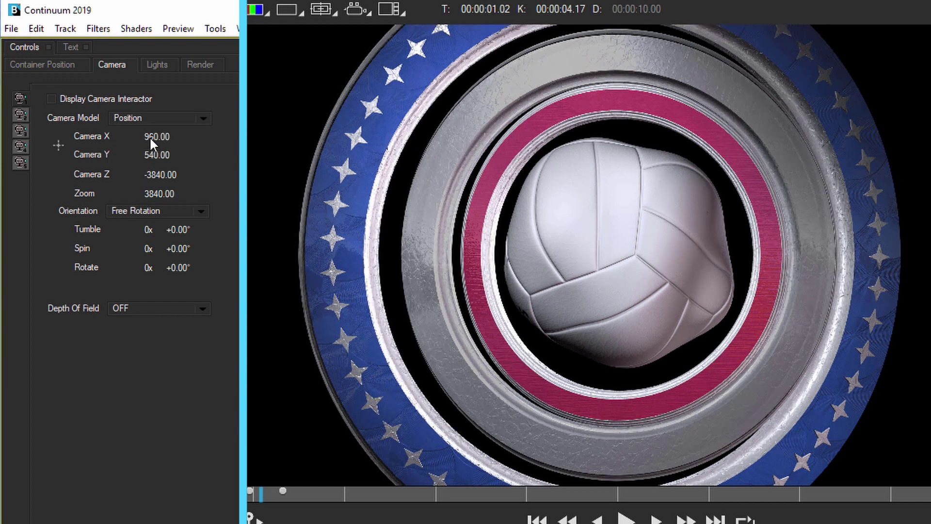
pyautogui.moveTo(178, 137); pyautogui.dragTo(152, 137)
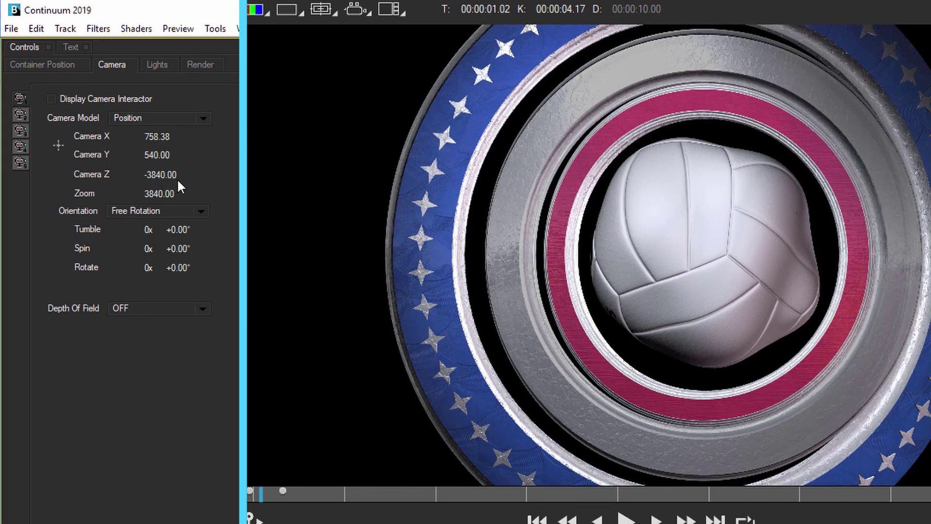
pyautogui.hotkey('ctrl', 'z')
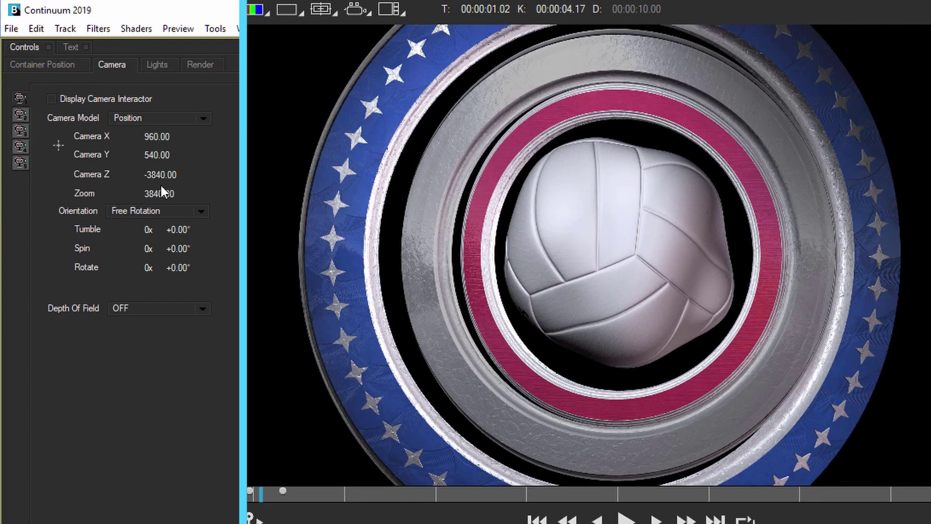
pyautogui.moveTo(159, 175)
pyautogui.mouseDown()
pyautogui.moveTo(176, 175)
pyautogui.moveTo(146, 176)
pyautogui.mouseUp()
pyautogui.hotkey('ctrl', 'z')
pyautogui.moveTo(177, 249); pyautogui.dragTo(174, 268)
pyautogui.hotkey('ctrl', 'z')
pyautogui.hotkey('ctrl', 'z')
# Step: Set the camera orientation to Point To Target and Camera X to about 3849.59
pyautogui.click(174, 210)
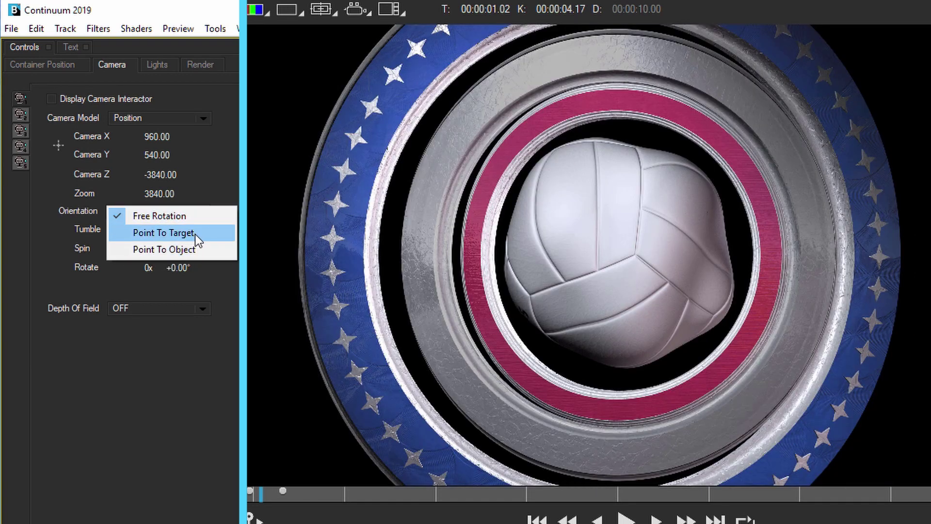
pyautogui.click(196, 235)
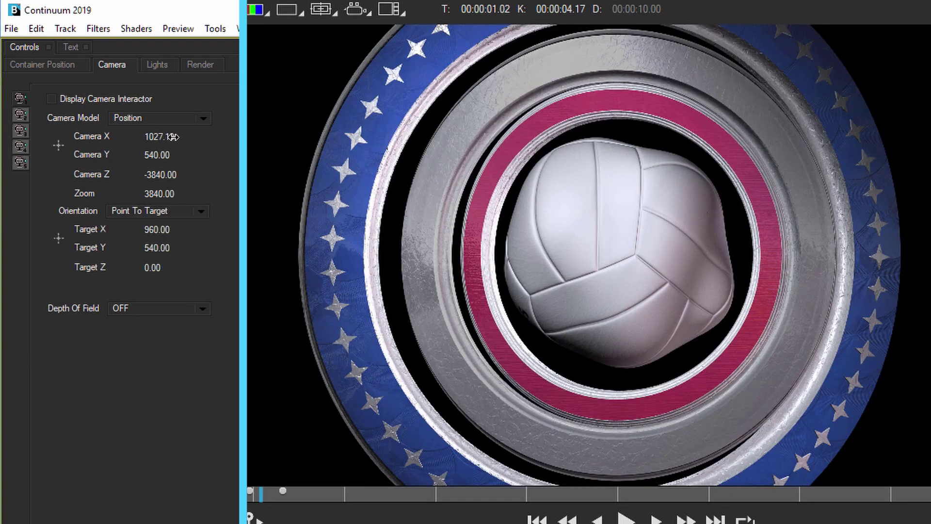
pyautogui.moveTo(174, 137); pyautogui.dragTo(204, 152)
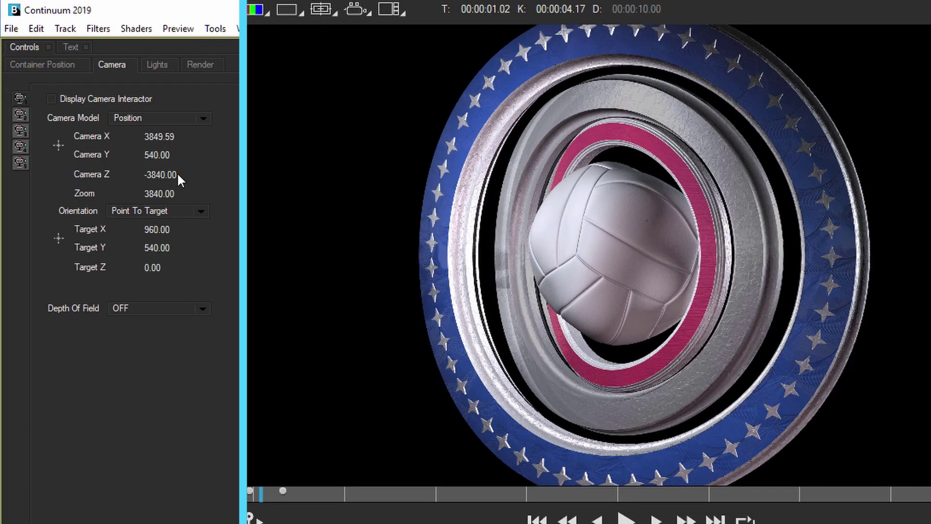
# Step: Try the Point To Object orientation with Camera Z at about -5760 and return the orientation to Point To Target
pyautogui.click(175, 210)
pyautogui.click(145, 223)
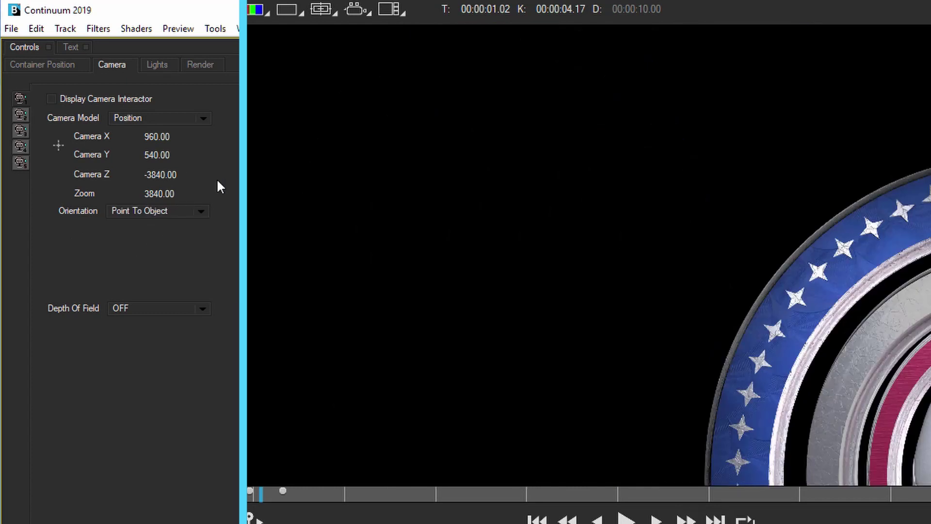
pyautogui.moveTo(160, 171)
pyautogui.mouseDown()
pyautogui.moveTo(146, 175)
pyautogui.moveTo(155, 175)
pyautogui.mouseUp()
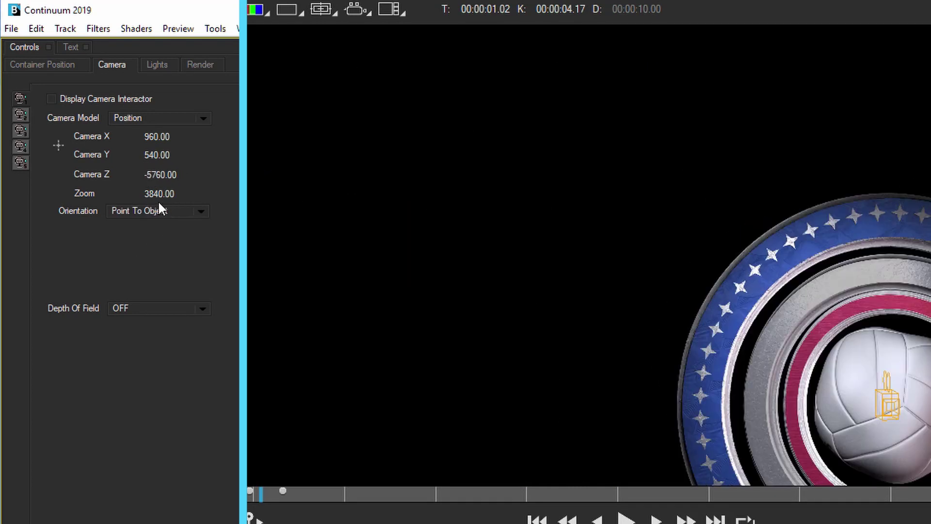
pyautogui.moveTo(152, 249); pyautogui.dragTo(230, 251)
pyautogui.click(180, 211)
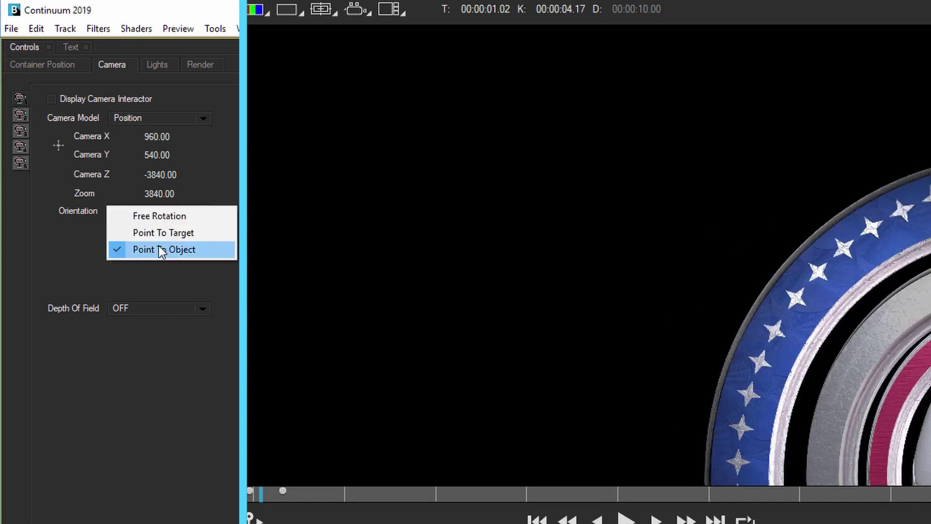
pyautogui.click(162, 233)
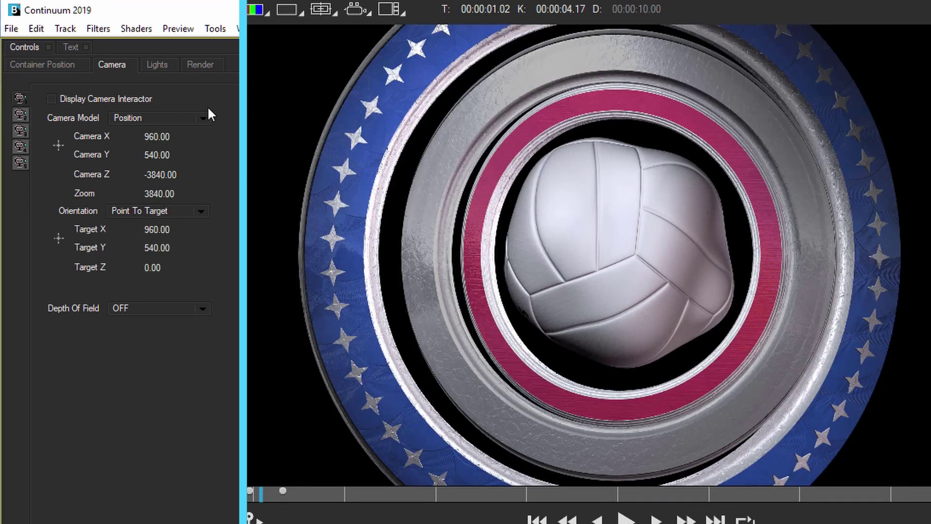
# Step: Try the Pan camera model with a Distance of about -6528 and an Advance of about 1152, adjusting the distance again
pyautogui.click(122, 118)
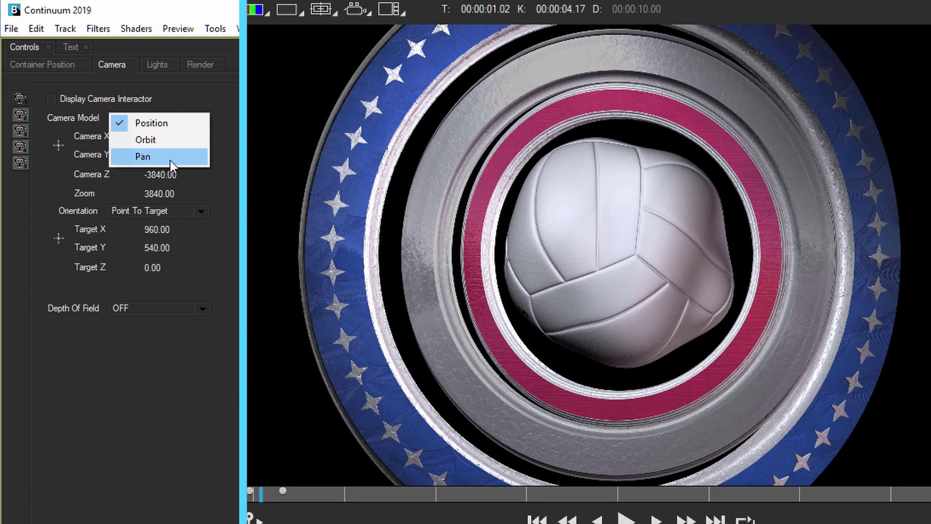
pyautogui.click(170, 160)
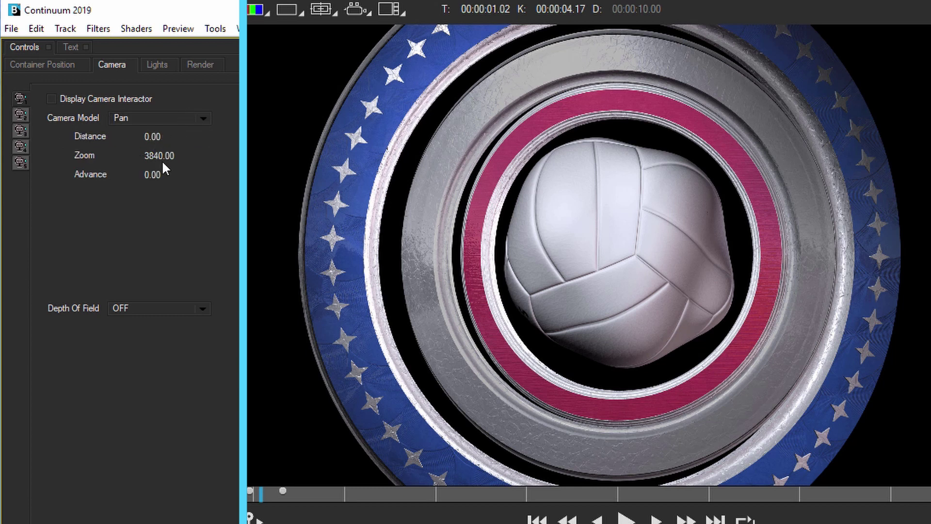
pyautogui.moveTo(163, 173); pyautogui.dragTo(146, 175)
pyautogui.moveTo(144, 136)
pyautogui.mouseDown()
pyautogui.moveTo(164, 139)
pyautogui.moveTo(136, 140)
pyautogui.mouseUp()
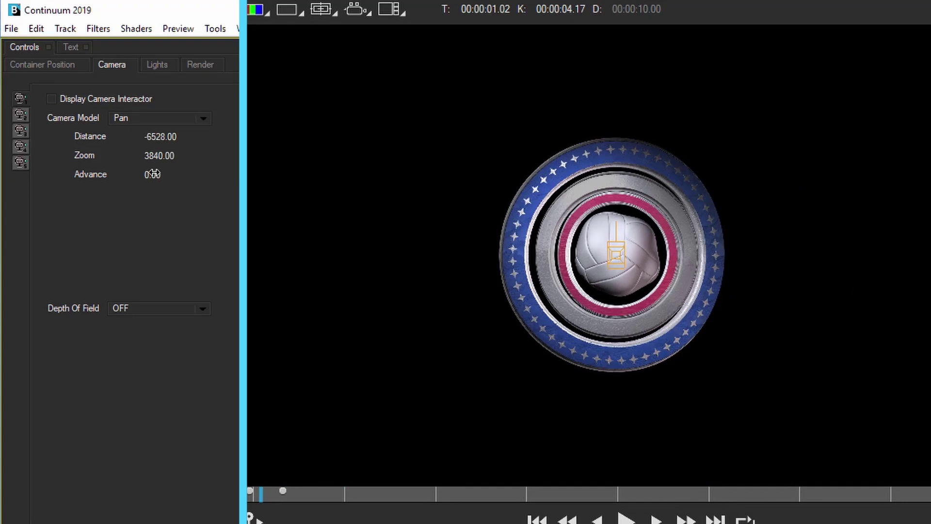
pyautogui.moveTo(155, 174); pyautogui.dragTo(155, 174)
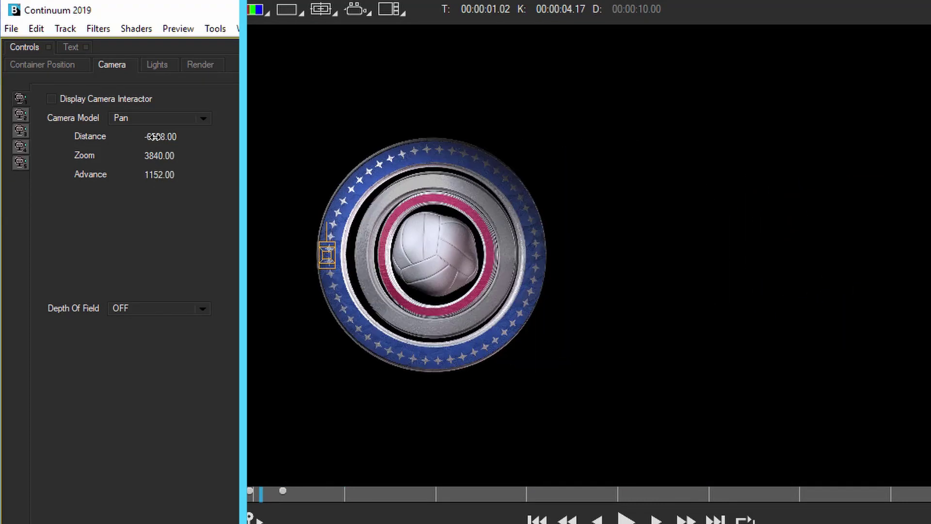
pyautogui.moveTo(167, 138)
pyautogui.mouseDown()
pyautogui.moveTo(157, 137)
pyautogui.moveTo(171, 139)
pyautogui.mouseUp()
# Step: Switch the camera model to Orbit with Distance about 4569.58, Spin about 34.55° and Tumble about 66.24°
pyautogui.click(158, 118)
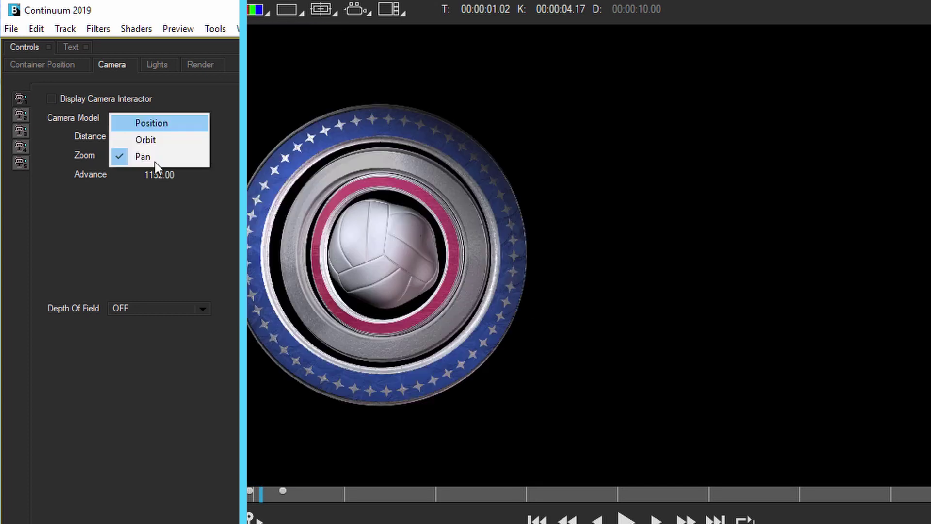
pyautogui.click(141, 141)
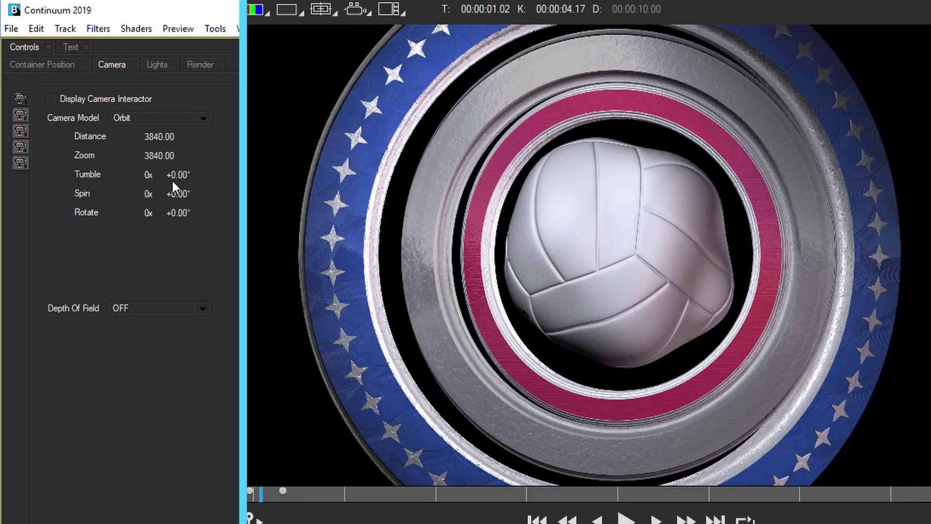
pyautogui.moveTo(157, 135); pyautogui.dragTo(192, 130)
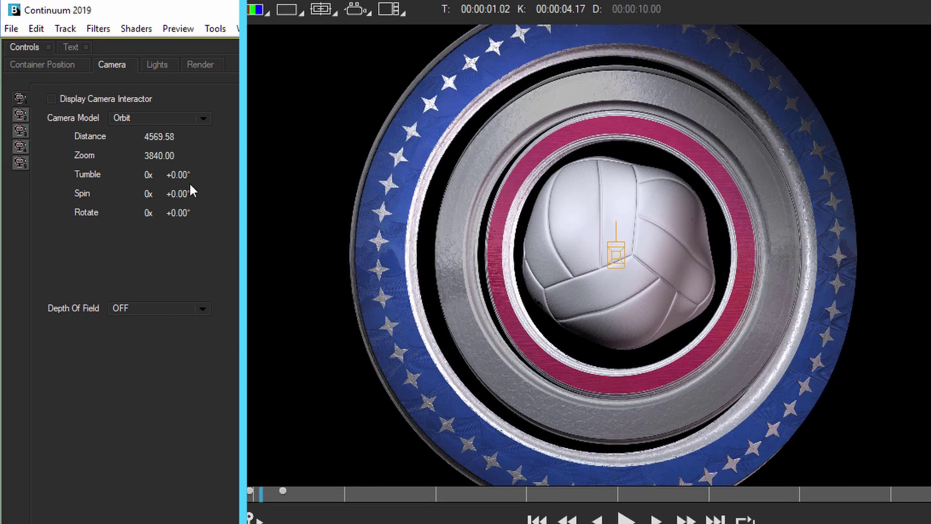
pyautogui.moveTo(186, 173); pyautogui.dragTo(195, 195)
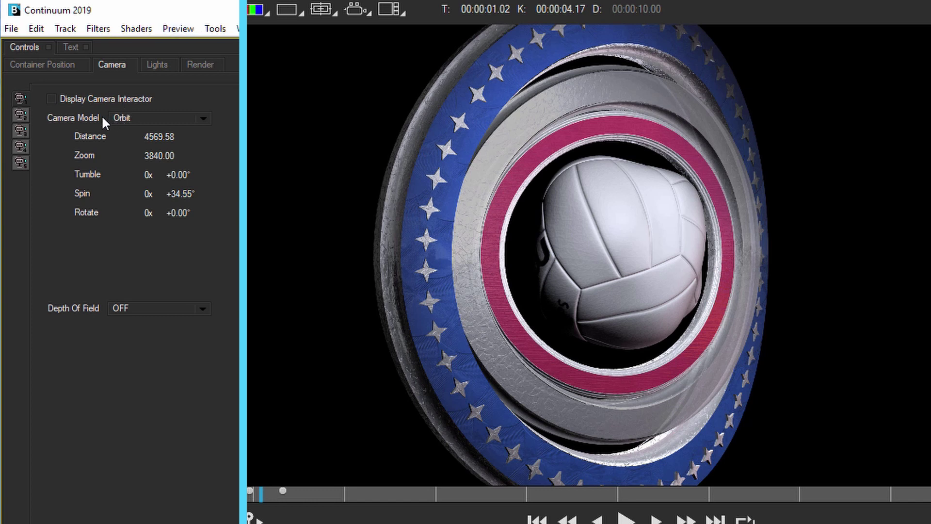
pyautogui.moveTo(178, 175); pyautogui.dragTo(218, 176)
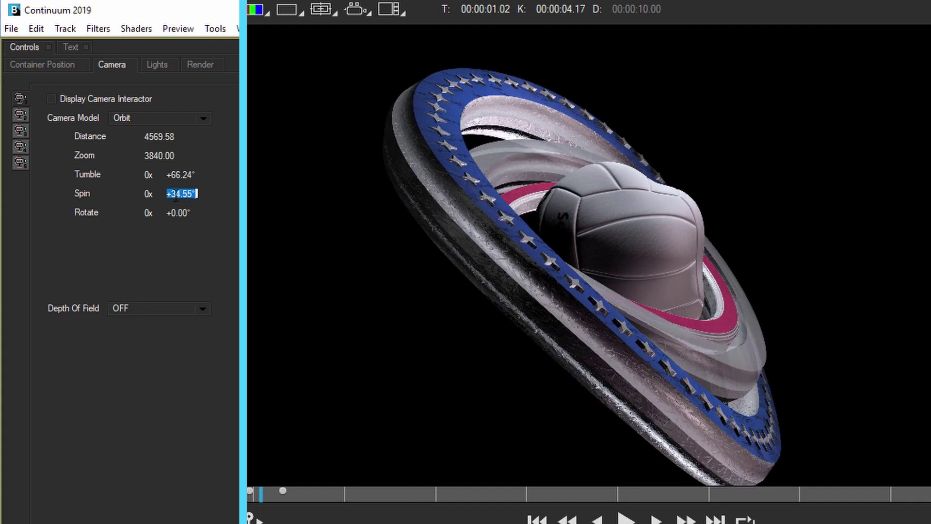
# Step: Set the orbit camera's Spin to 0° and its Tumble to about 71.98°
pyautogui.click(176, 194)
pyautogui.write('0')
pyautogui.press('Return')
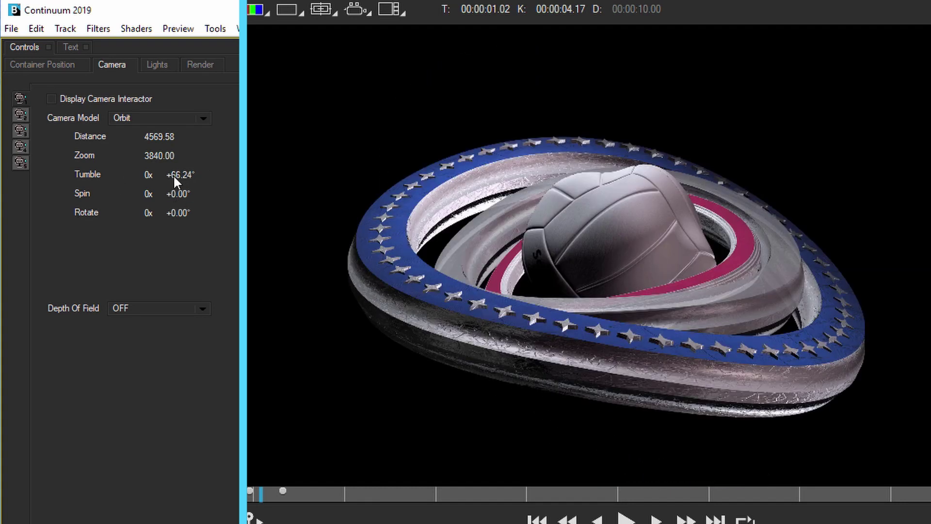
pyautogui.moveTo(173, 174)
pyautogui.mouseDown()
pyautogui.moveTo(188, 173)
pyautogui.moveTo(163, 173)
pyautogui.moveTo(176, 174)
pyautogui.mouseUp()
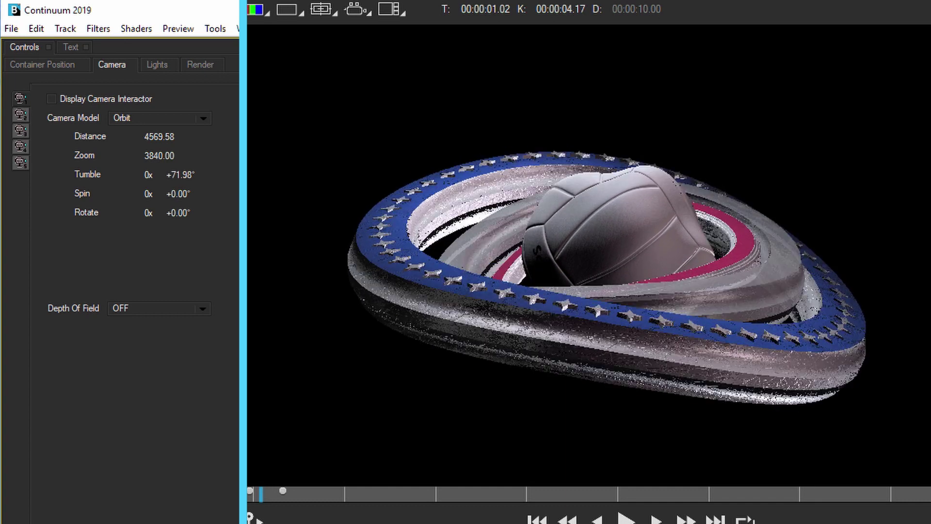
# Step: Preview the animation, stop at 00:00:00.19 and set the orbit camera's Distance to about 2745.57
pyautogui.press('space')
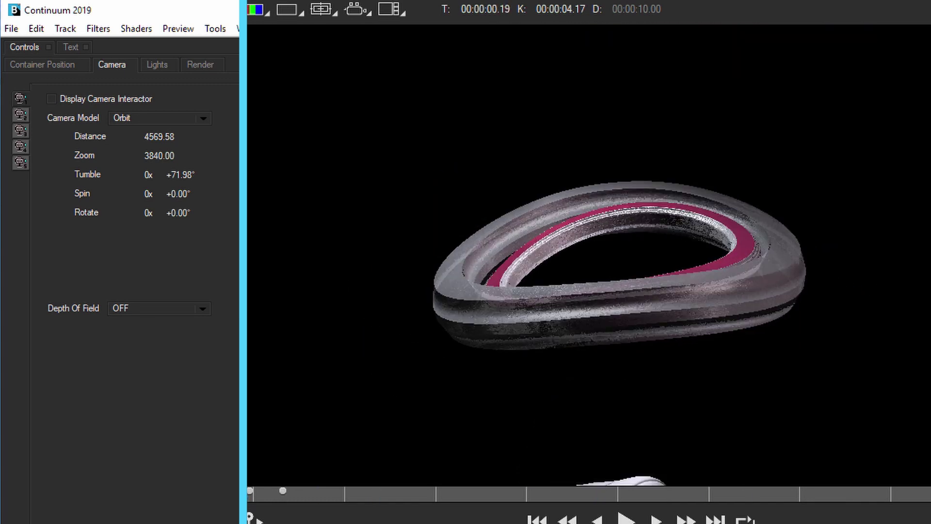
pyautogui.press('space')
pyautogui.moveTo(159, 136); pyautogui.dragTo(134, 168)
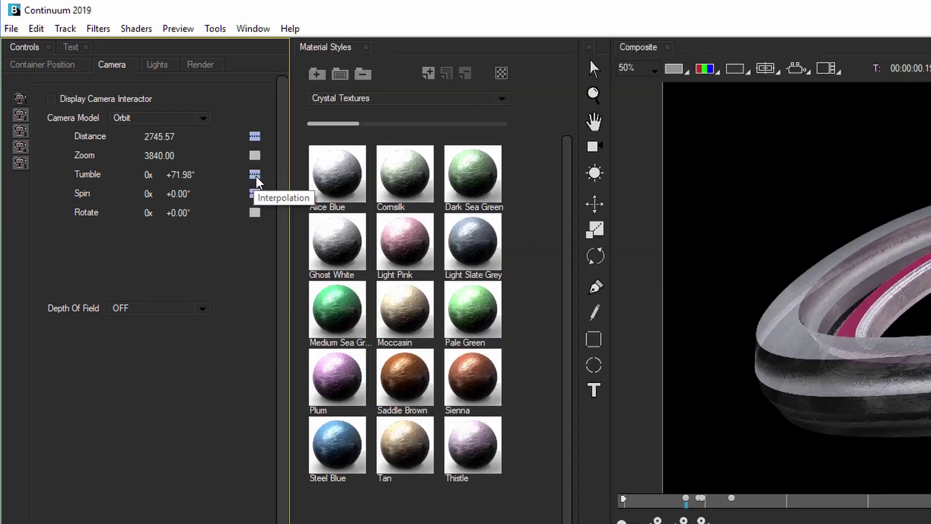
# Step: Set the Tumble interpolation to Linear and give it a value of about 59.02° at the end of the timeline, 00:00:10.00
pyautogui.click(255, 174)
pyautogui.click(279, 229)
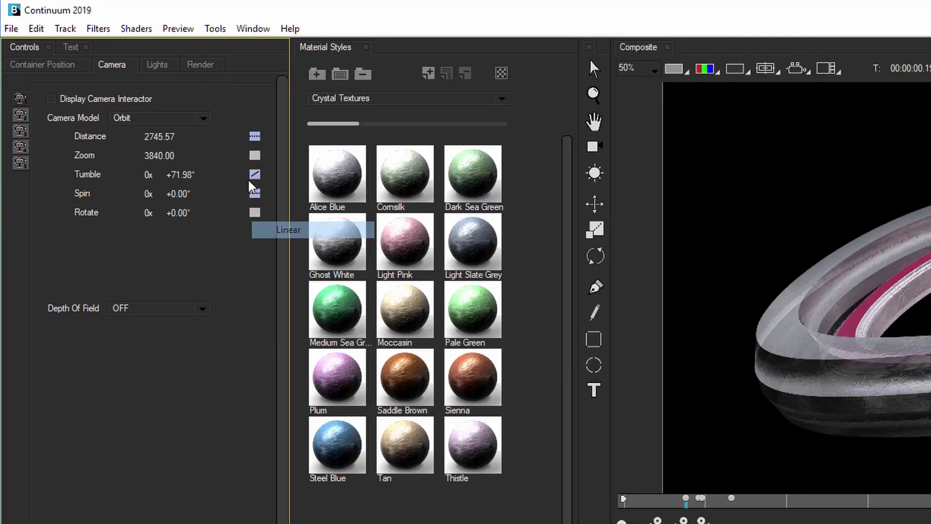
pyautogui.press('space')
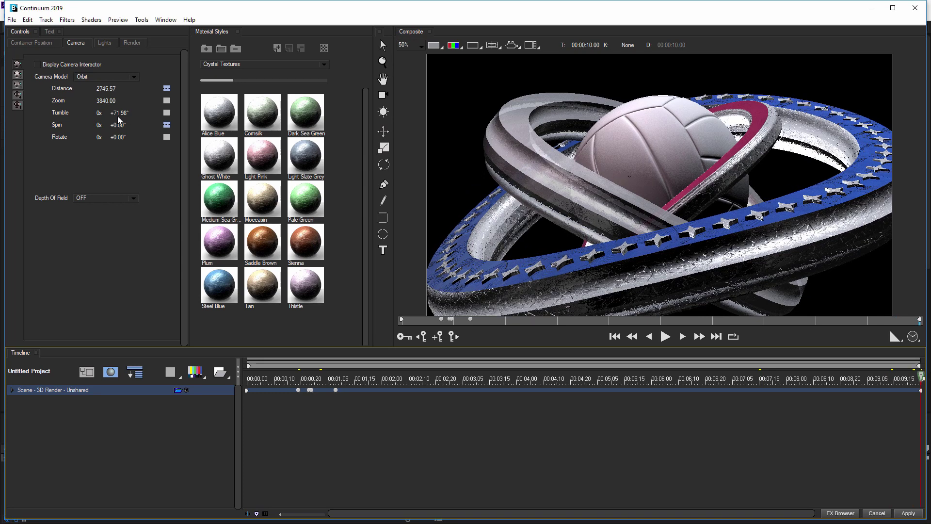
pyautogui.moveTo(122, 116)
pyautogui.mouseDown()
pyautogui.moveTo(108, 115)
pyautogui.moveTo(117, 114)
pyautogui.mouseUp()
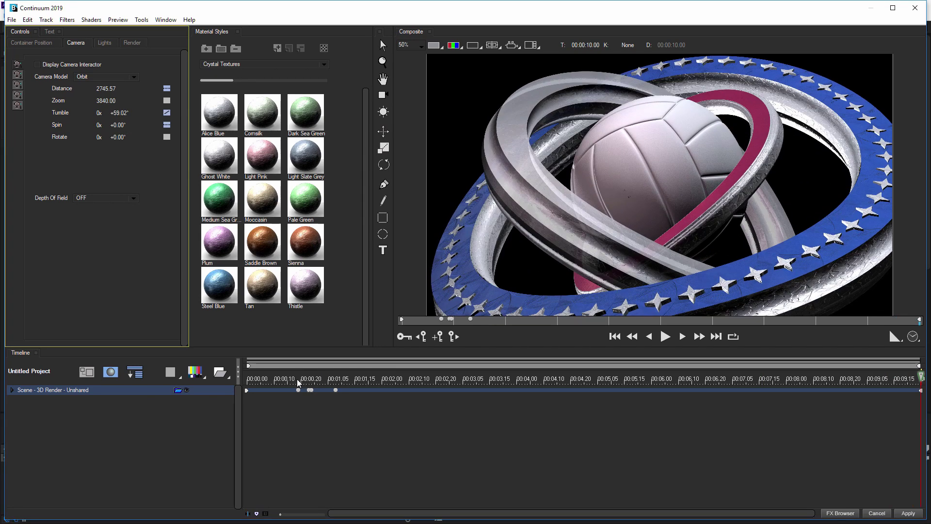
# Step: Return the playhead to 00:00:00.19 and set the camera's Spin interpolation to Linear
pyautogui.click(300, 379)
pyautogui.rightClick(166, 127)
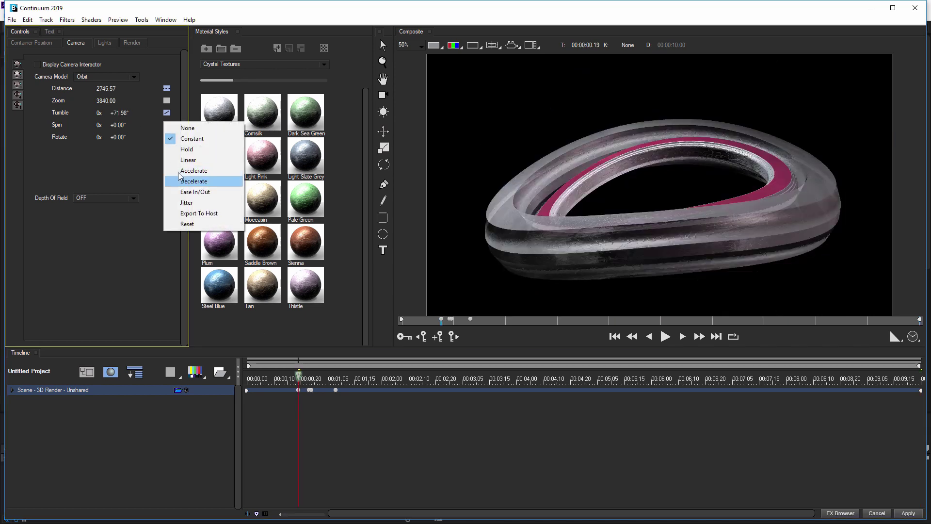
pyautogui.click(194, 160)
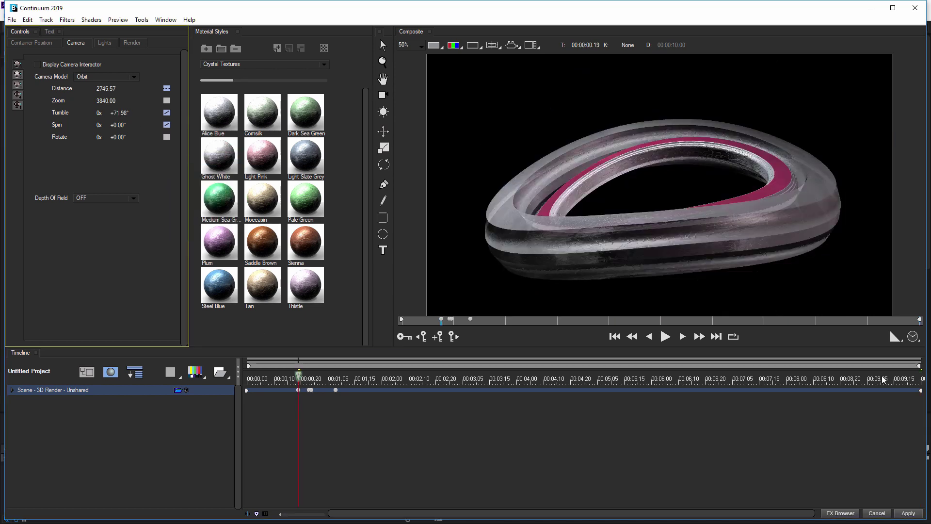
# Step: At the end of the timeline, give the orbit camera a Tumble of about 70.54° and a Spin of about 17.26°
pyautogui.click(922, 380)
pyautogui.moveTo(118, 124)
pyautogui.mouseDown()
pyautogui.moveTo(122, 113)
pyautogui.moveTo(121, 136)
pyautogui.mouseUp()
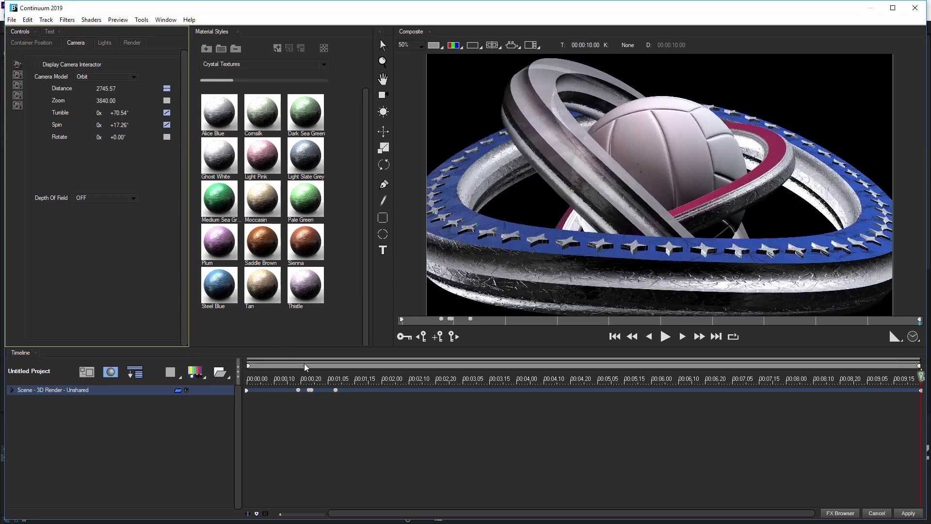
# Step: Return the playhead to 00:00:00.19 and set the camera's Rotate interpolation to Linear
pyautogui.moveTo(307, 379); pyautogui.dragTo(296, 380)
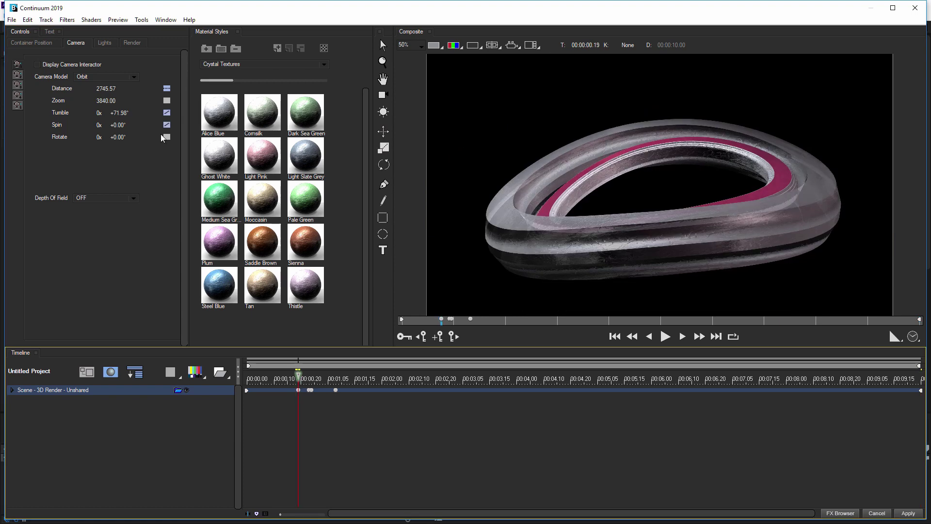
pyautogui.click(166, 137)
pyautogui.click(194, 165)
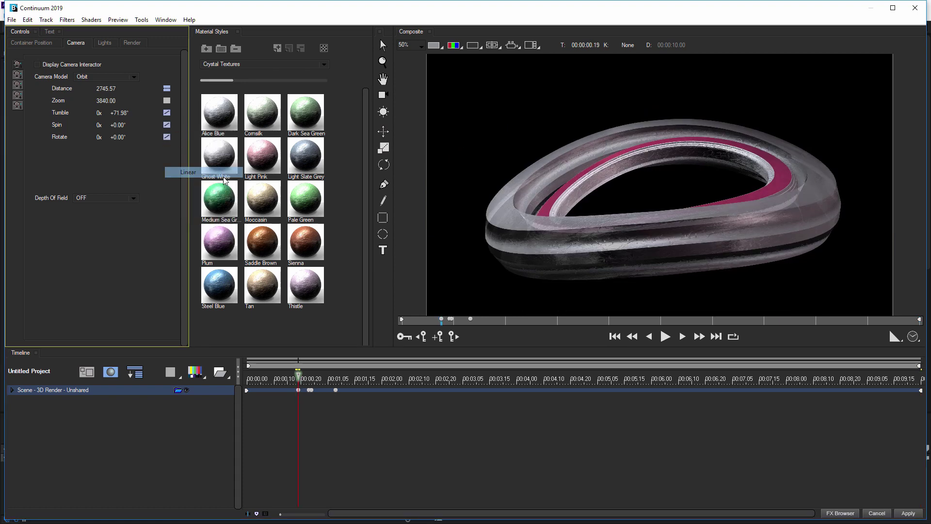
# Step: At the end of the timeline, set Tumble to about 50.38°, Spin to about 24.46° and Rotate to about -50.41°, and scrub through the motion
pyautogui.press('End')
pyautogui.moveTo(115, 137)
pyautogui.mouseDown()
pyautogui.moveTo(116, 113)
pyautogui.moveTo(129, 124)
pyautogui.mouseUp()
pyautogui.moveTo(284, 380); pyautogui.dragTo(794, 380)
# Step: At the start of the timeline, set Tumble to about 43.18°, Spin to about 17.28° and Rotate to about 34.56°, and preview the opening
pyautogui.moveTo(869, 377); pyautogui.dragTo(247, 378)
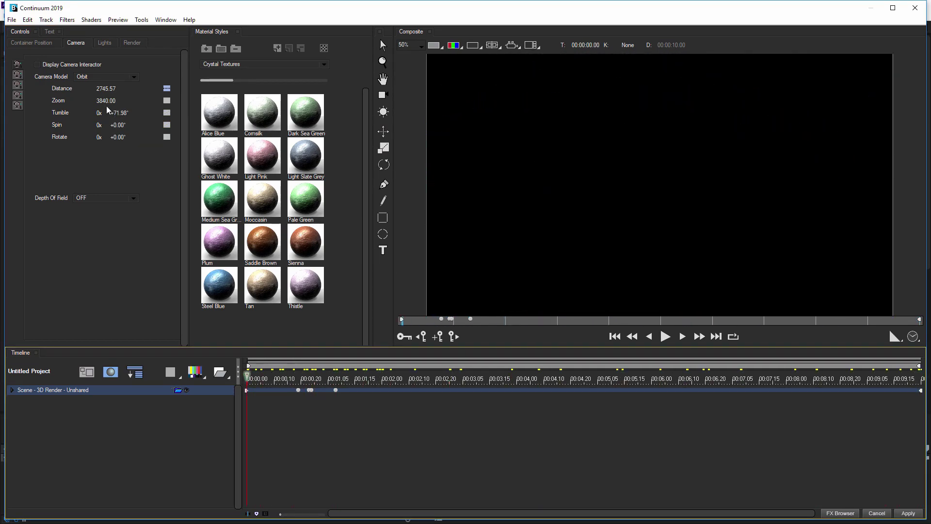
pyautogui.moveTo(114, 114); pyautogui.dragTo(126, 137)
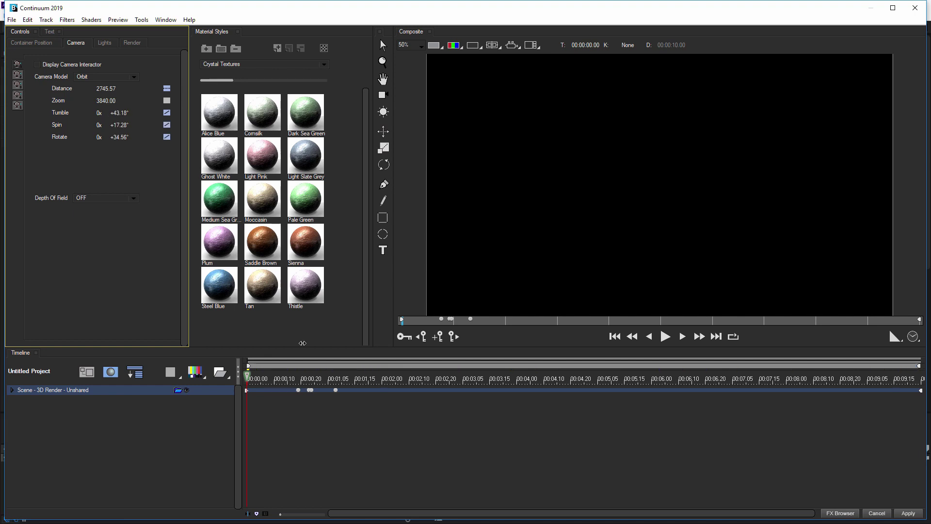
pyautogui.click(263, 378)
pyautogui.moveTo(271, 381); pyautogui.dragTo(304, 381)
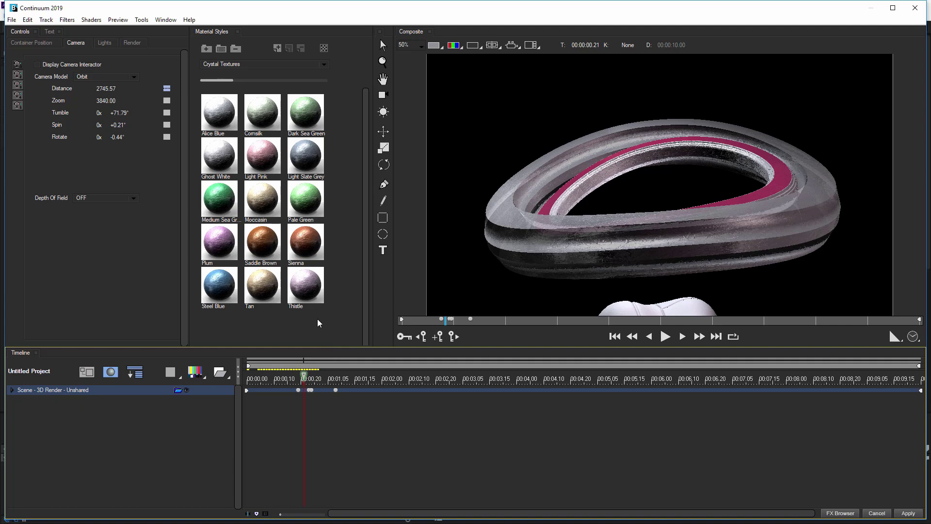
# Step: At 00:00:00.19, change the interpolation of the camera's Tumble, Spin and Rotate to Ease In/Out
pyautogui.press('Left')
pyautogui.press('Left')
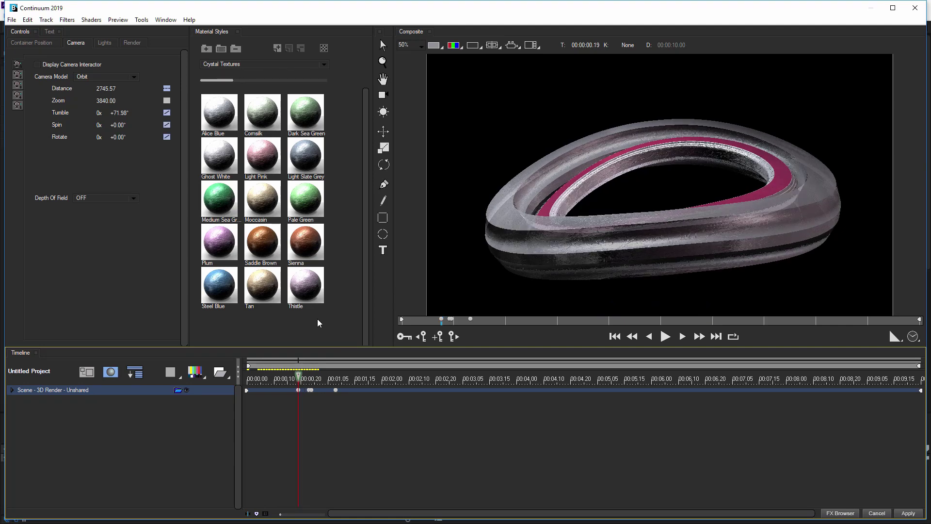
pyautogui.click(166, 113)
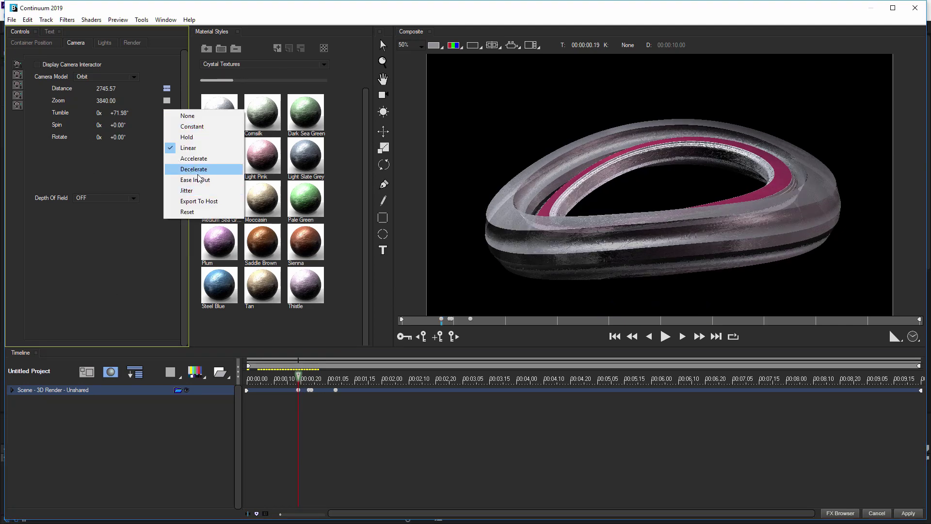
pyautogui.click(186, 180)
pyautogui.click(167, 125)
pyautogui.click(187, 181)
pyautogui.click(167, 136)
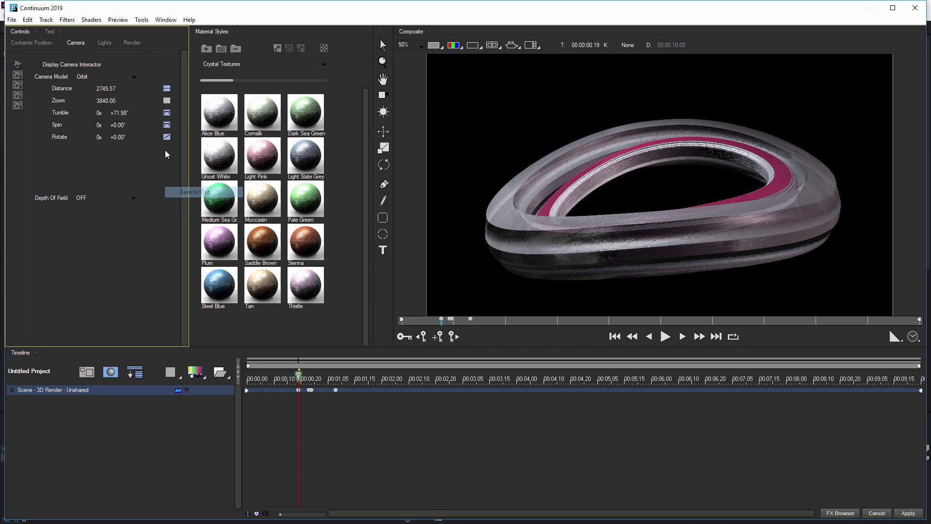
pyautogui.click(187, 192)
# Step: Scrub through the animation to review the eased camera movement, stopping at 00:00:06.00
pyautogui.moveTo(261, 377); pyautogui.dragTo(921, 377)
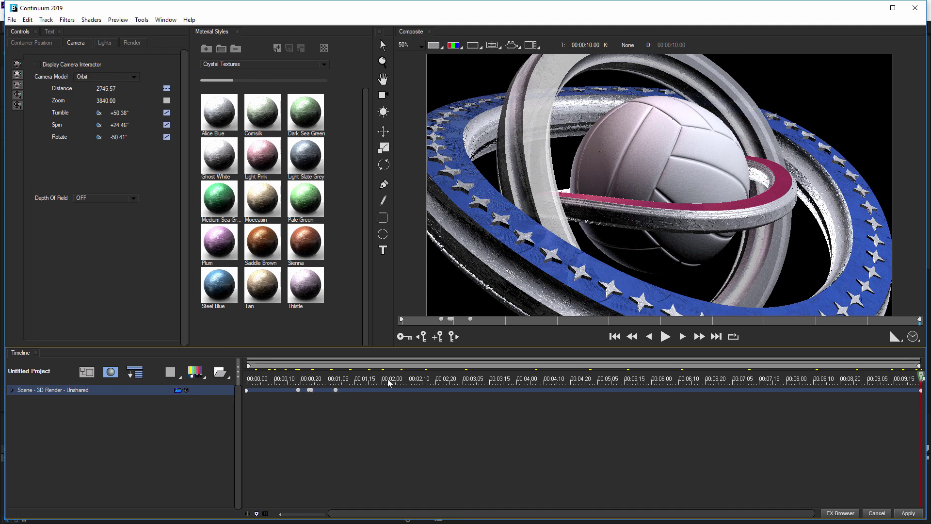
pyautogui.click(403, 379)
pyautogui.moveTo(407, 384); pyautogui.dragTo(338, 383)
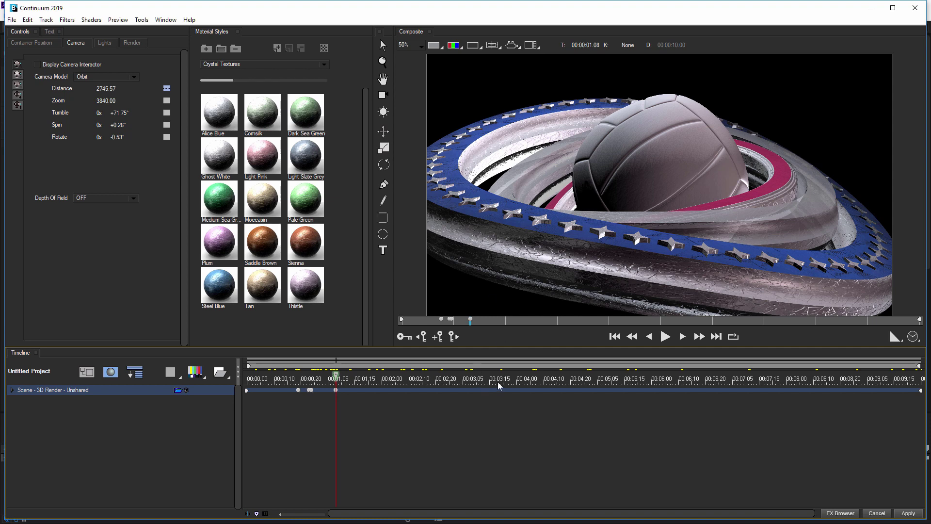
pyautogui.click(636, 379)
pyautogui.moveTo(636, 378); pyautogui.dragTo(646, 382)
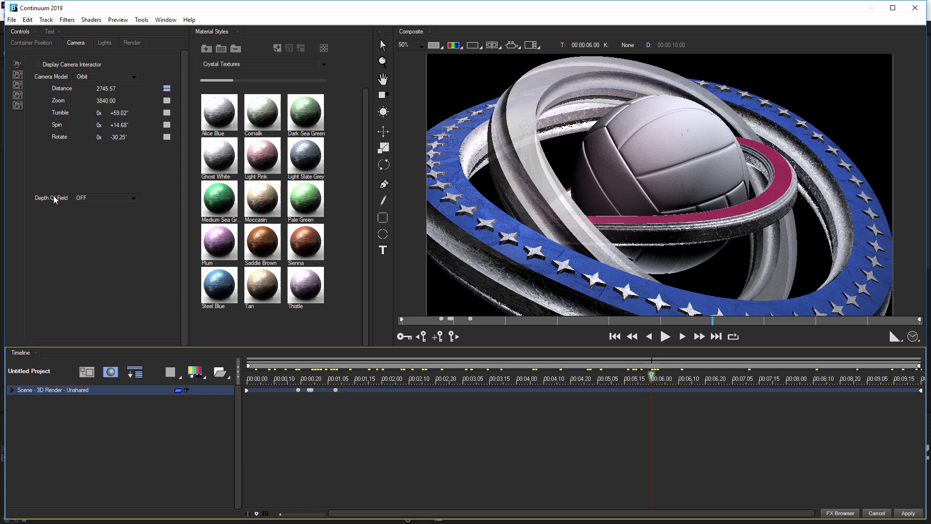
# Step: Turn on the camera's Depth Of Field and set its Focal Length to 2745
pyautogui.click(118, 198)
pyautogui.click(118, 212)
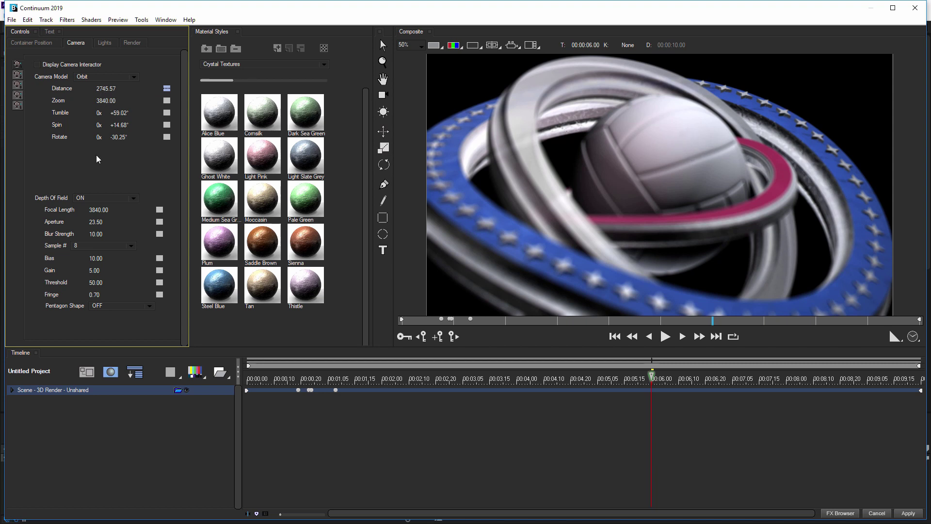
pyautogui.moveTo(111, 214)
pyautogui.write('2745')
pyautogui.press('Return')
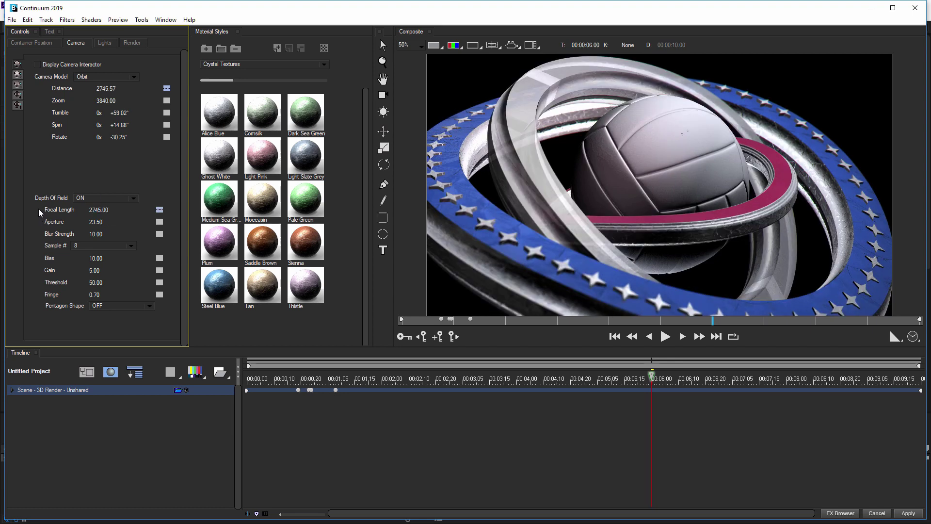
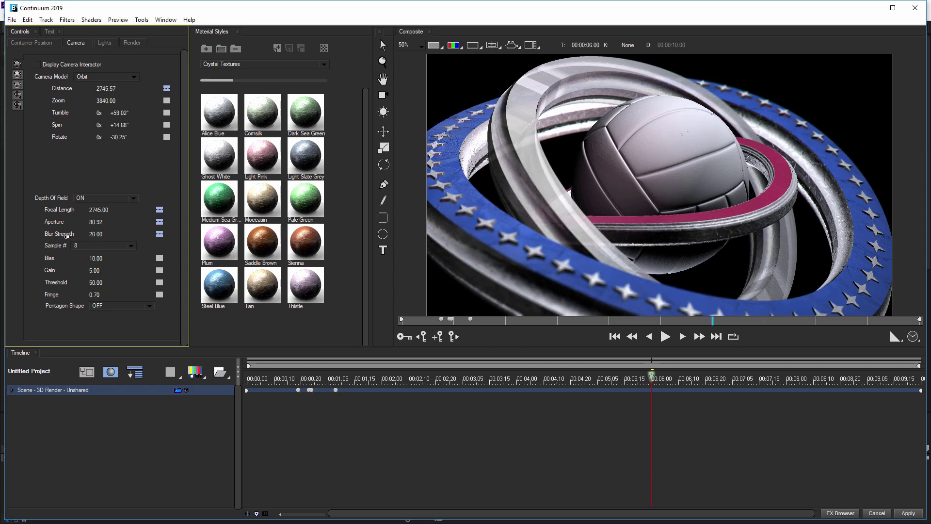
# Step: Set the depth of field's Blur Strength to 20
pyautogui.click(97, 235)
pyautogui.write('20')
pyautogui.press('Return')
# Step: Try a shorter camera Distance of about 960 and a different Focal Length to test the focus
pyautogui.moveTo(106, 89); pyautogui.dragTo(105, 89)
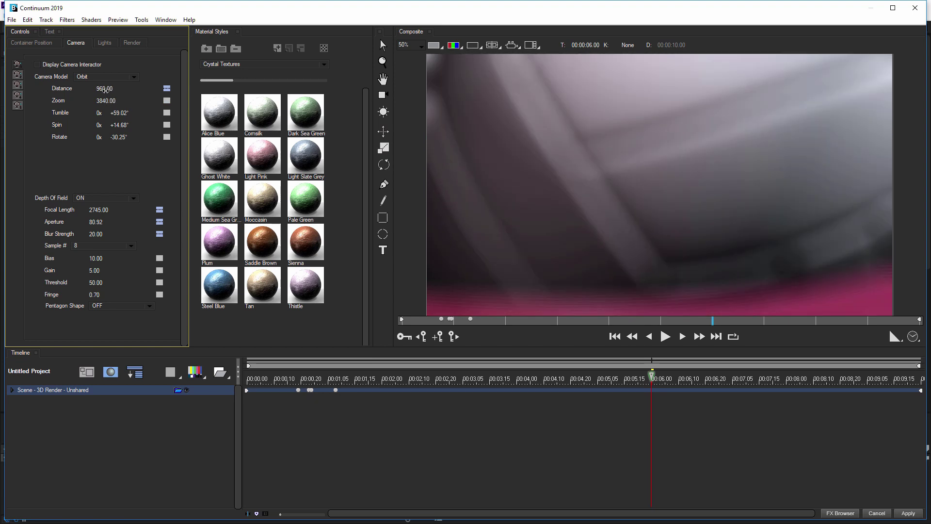
pyautogui.moveTo(103, 212)
pyautogui.mouseDown()
pyautogui.moveTo(28, 213)
pyautogui.moveTo(95, 217)
pyautogui.mouseUp()
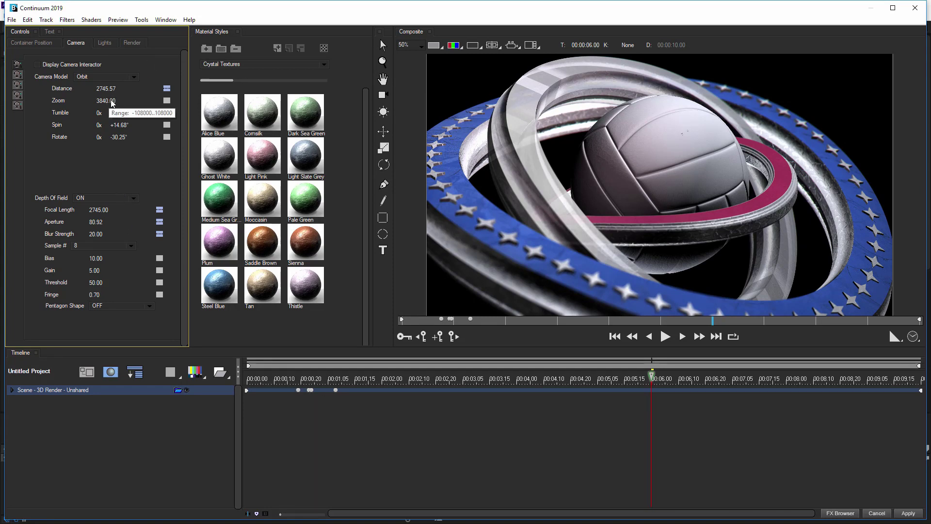
# Step: Set the camera's Zoom to about 5116.77 and Distance to about 3657.56, and match the Focal Length at 3657
pyautogui.moveTo(110, 100); pyautogui.dragTo(111, 88)
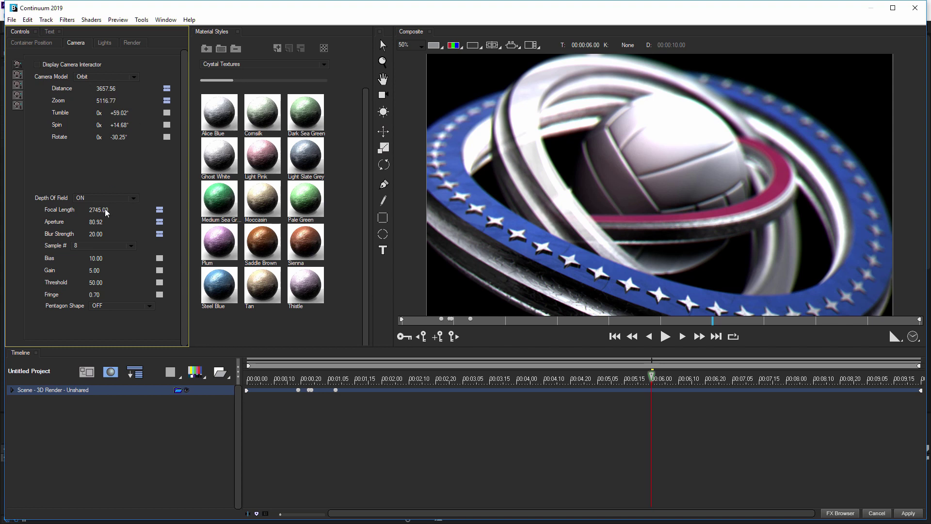
pyautogui.moveTo(101, 213); pyautogui.dragTo(104, 212)
pyautogui.press('Return')
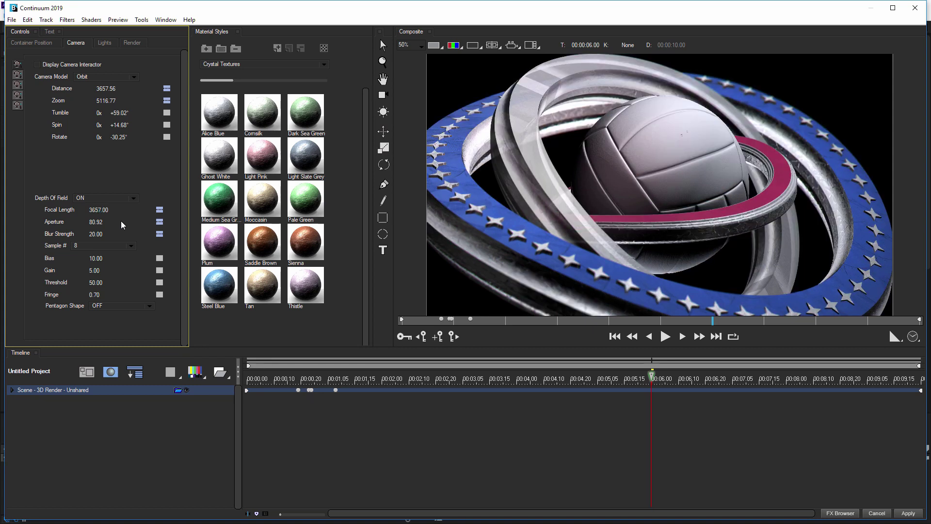
# Step: At 00:00:01.08, set the Distance interpolation to Linear and the Distance to about 3839.96
pyautogui.click(338, 378)
pyautogui.moveTo(290, 379); pyautogui.dragTo(336, 378)
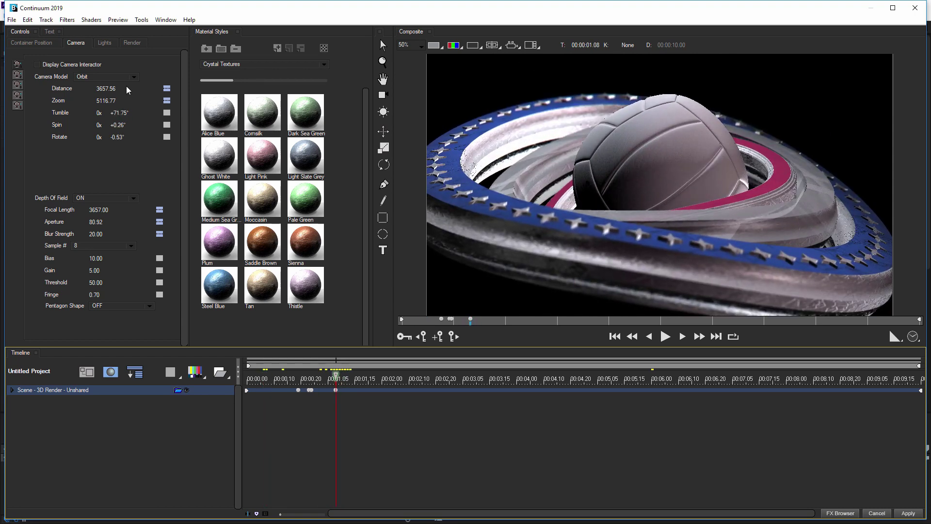
pyautogui.click(167, 88)
pyautogui.click(188, 123)
pyautogui.click(167, 88)
pyautogui.click(149, 91)
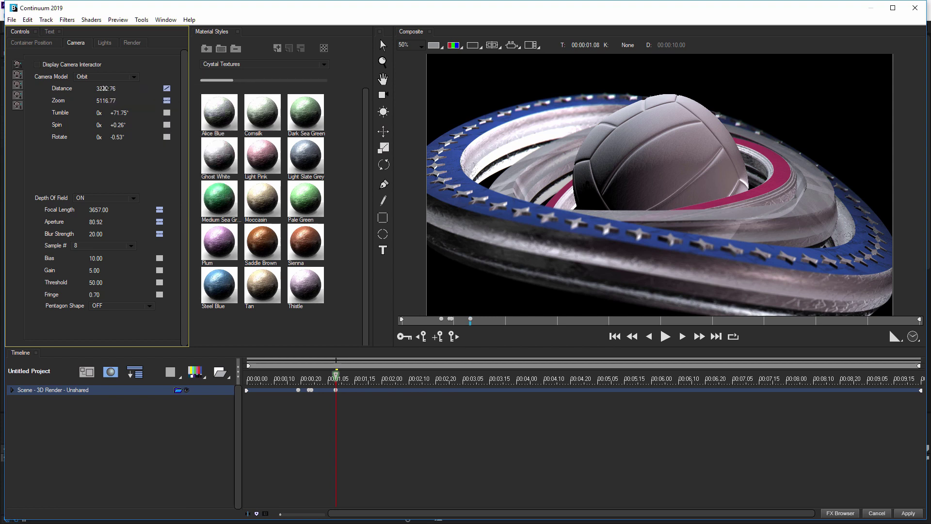
pyautogui.moveTo(106, 87); pyautogui.dragTo(116, 89)
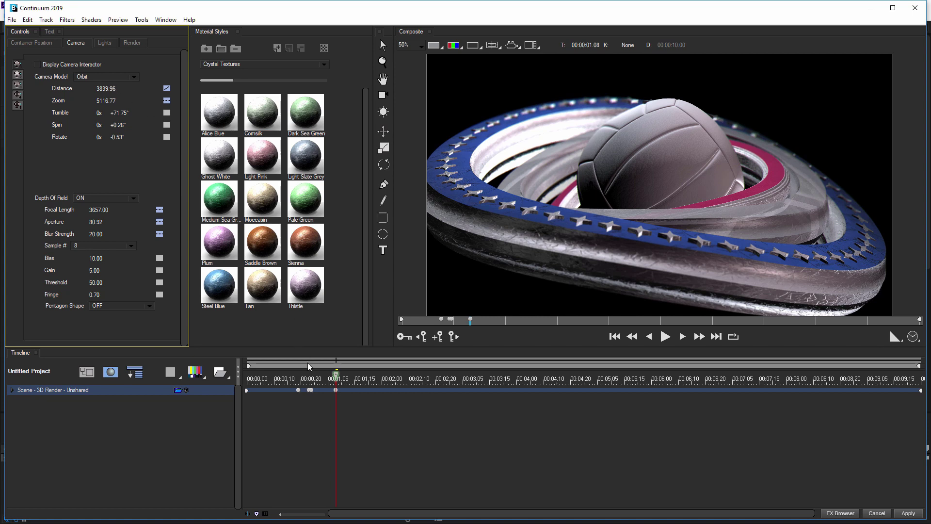
# Step: Set the camera Distance to about 6758.32 at the start of the timeline and about 3475.16 at its end
pyautogui.click(248, 380)
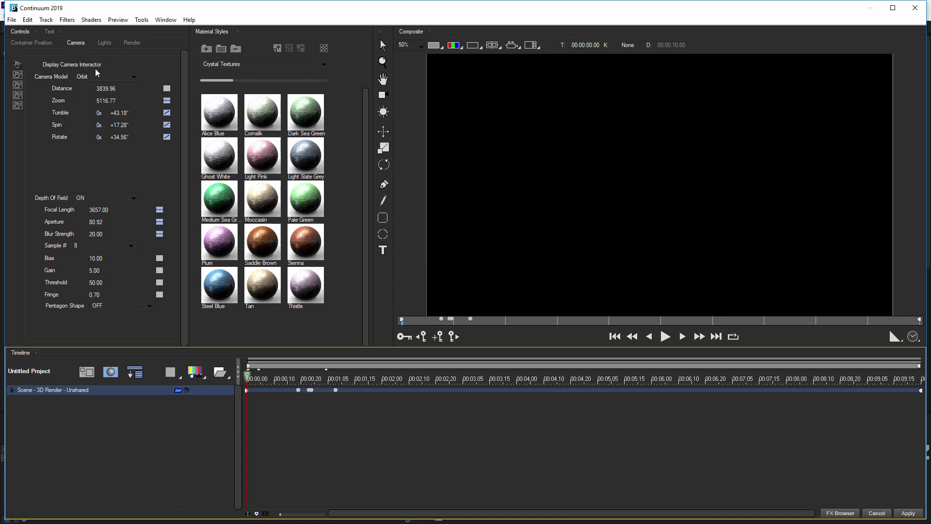
pyautogui.moveTo(110, 88); pyautogui.dragTo(114, 88)
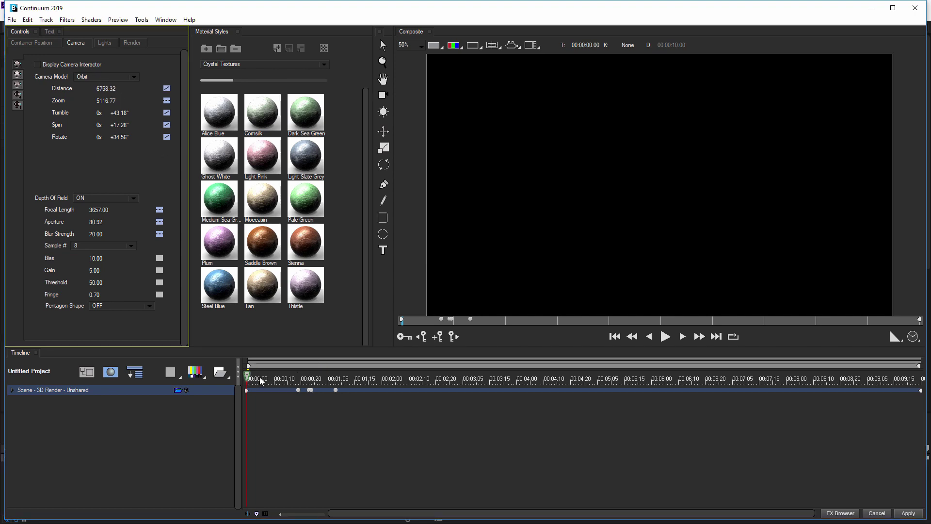
pyautogui.moveTo(254, 380); pyautogui.dragTo(921, 367)
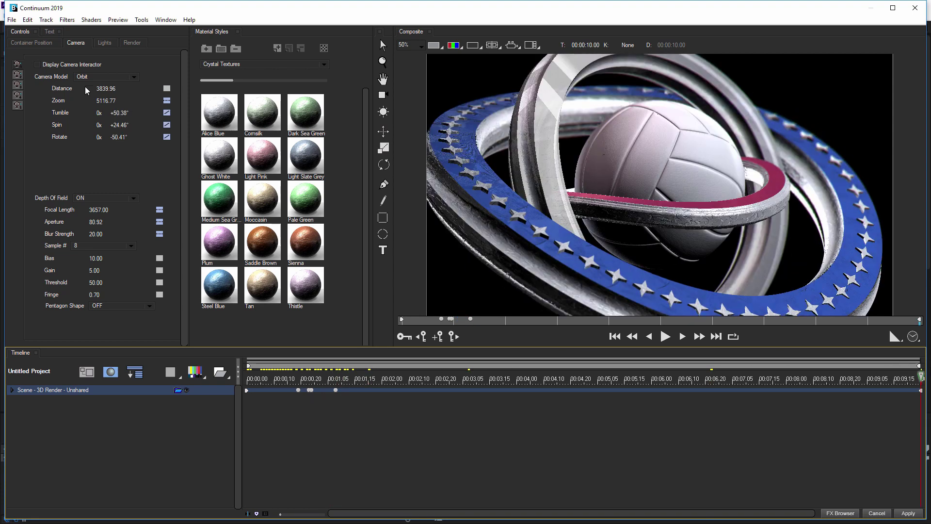
pyautogui.moveTo(105, 92); pyautogui.dragTo(97, 89)
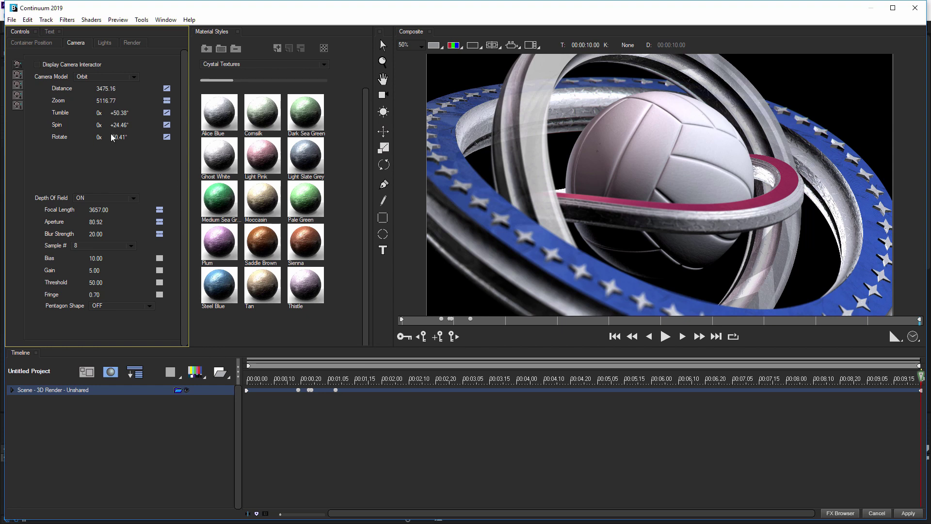
pyautogui.moveTo(124, 113); pyautogui.dragTo(123, 113)
# Step: Check the graphic's focus and the camera distance on frames around 00:00:00.20 and 00:00:00.24
pyautogui.click(301, 382)
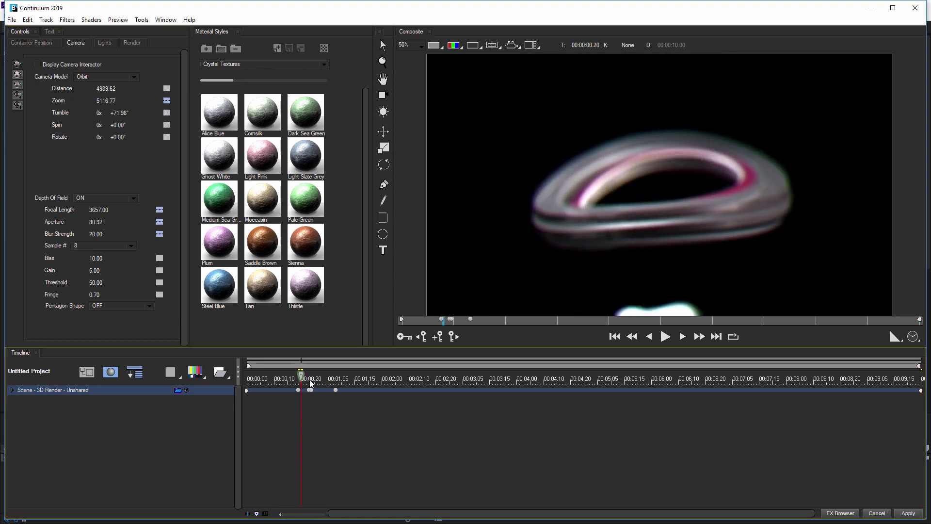
pyautogui.click(311, 382)
pyautogui.click(315, 383)
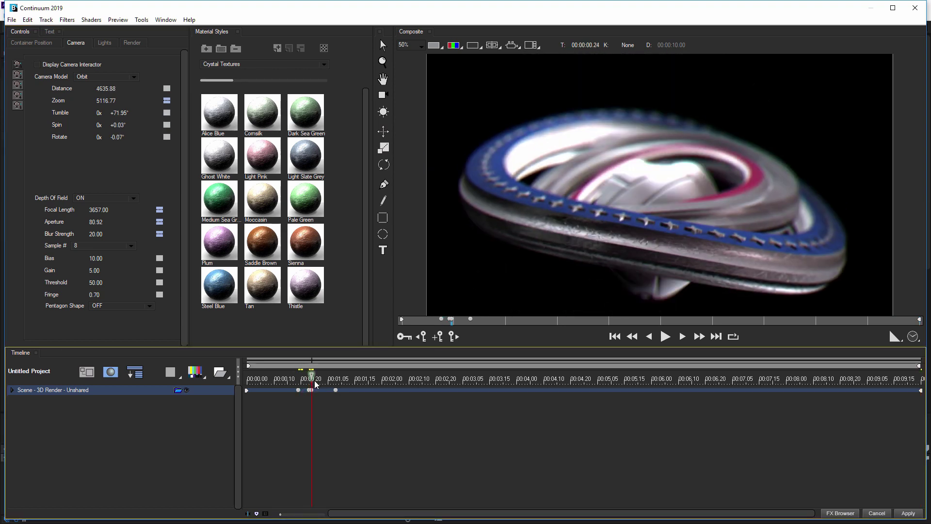
# Step: At 00:00:01.08, change the interpolation of the Focal Length and the Distance to Ease In/Out
pyautogui.click(340, 383)
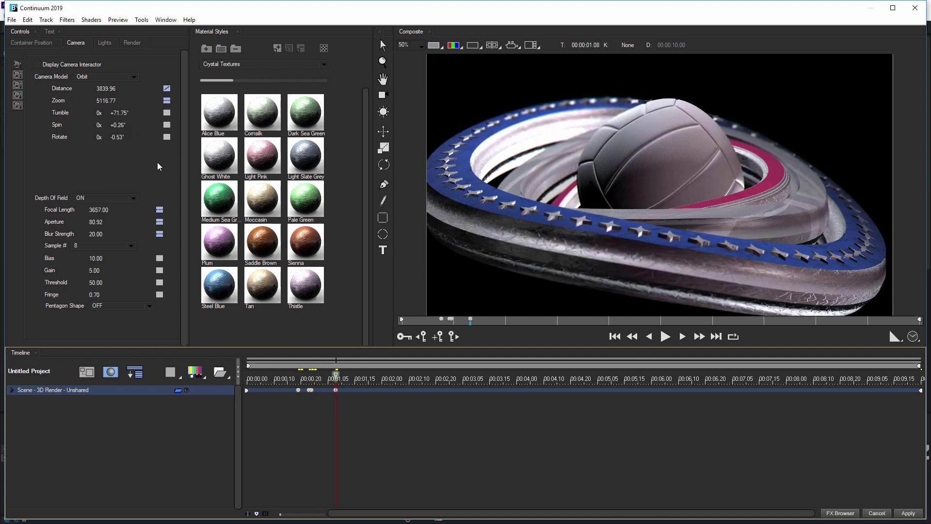
pyautogui.click(164, 214)
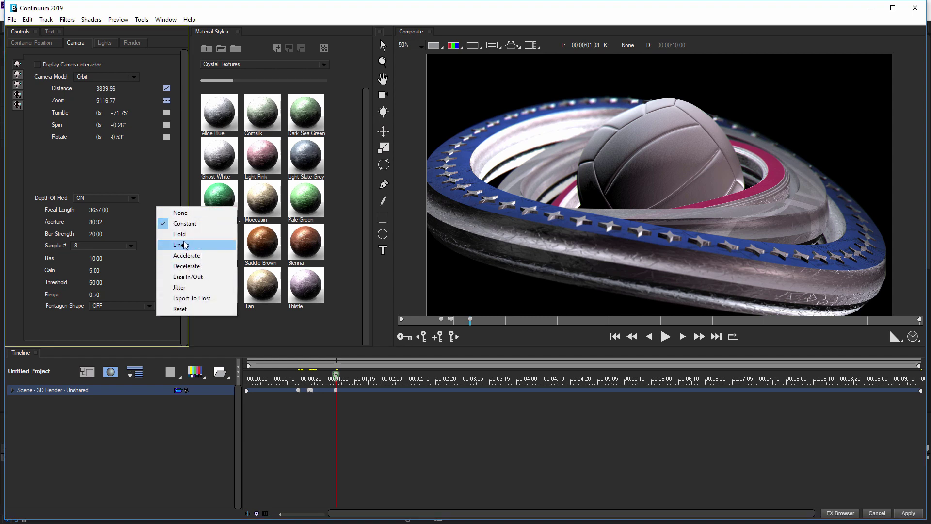
pyautogui.click(188, 277)
pyautogui.click(168, 89)
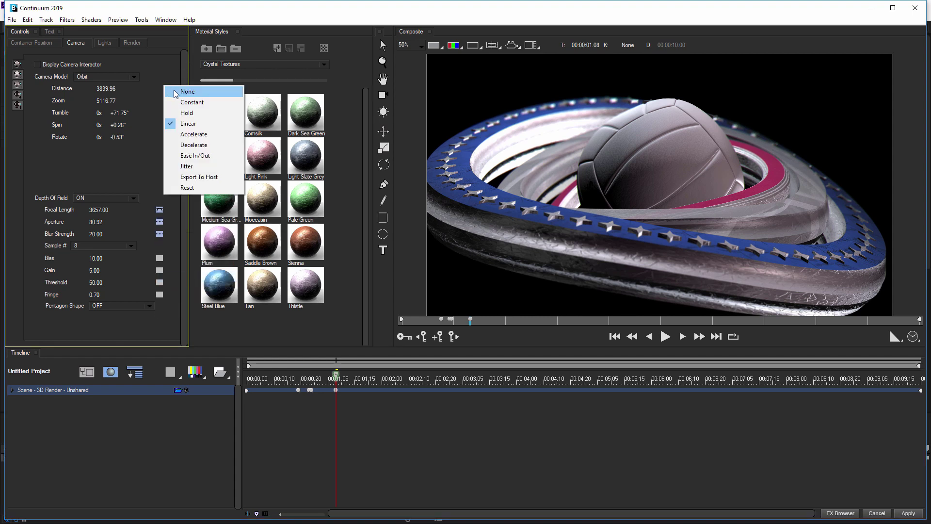
pyautogui.click(194, 155)
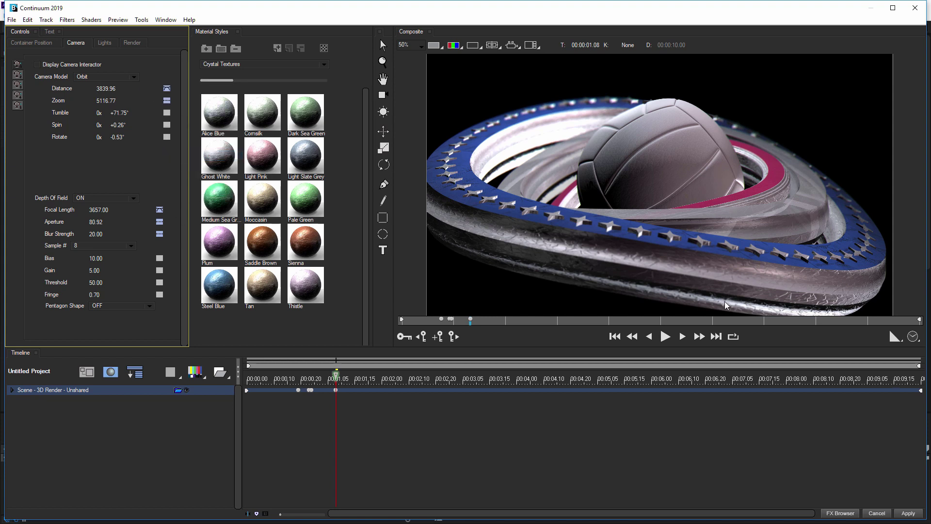
# Step: Set the depth of field's Focal Length to 3475 at the end of the timeline
pyautogui.click(923, 382)
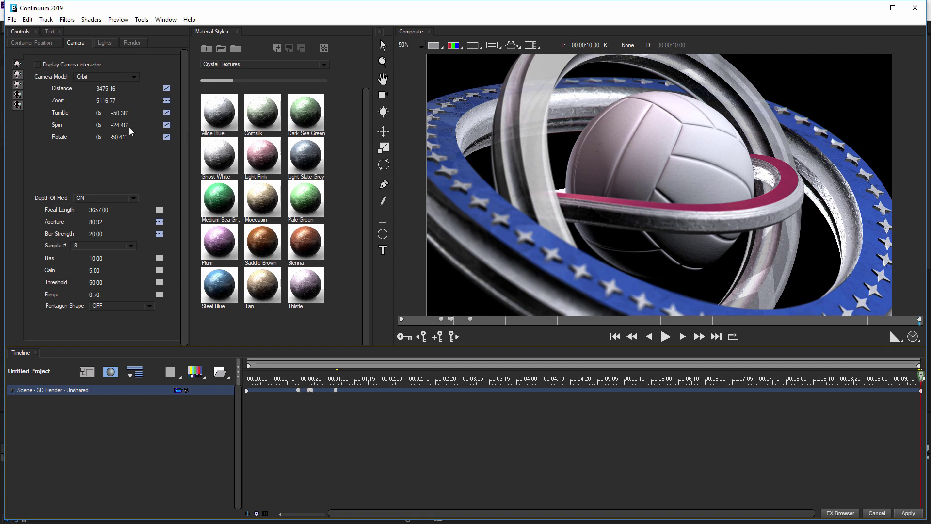
pyautogui.moveTo(99, 214); pyautogui.dragTo(96, 223)
pyautogui.click(97, 211)
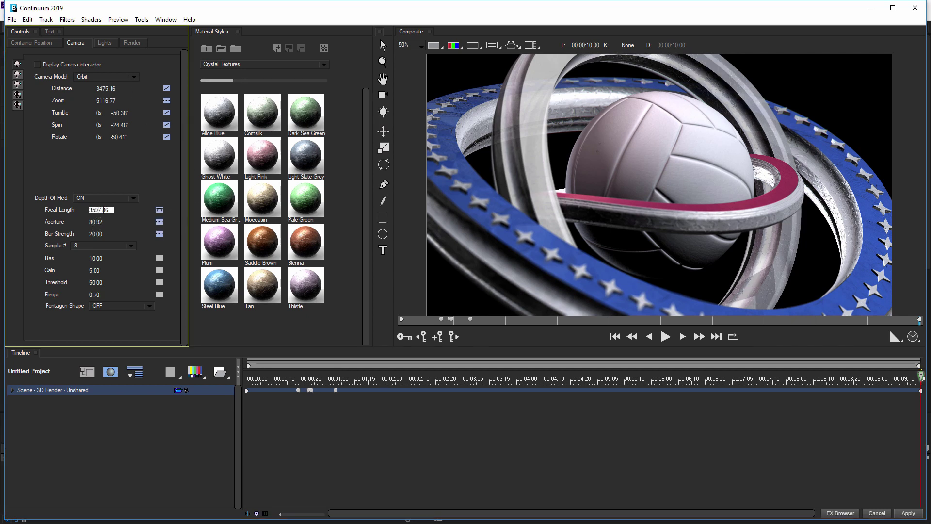
pyautogui.write('3475')
pyautogui.press('Return')
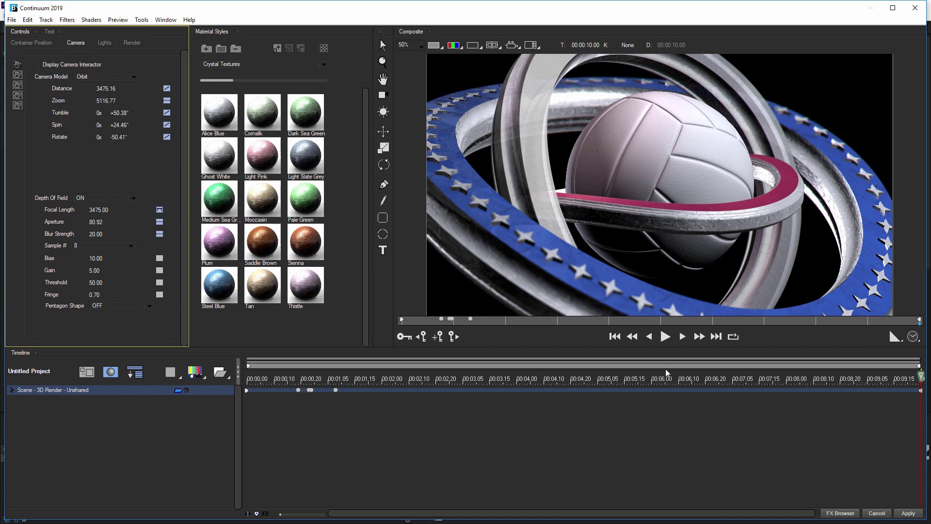
# Step: Check the graphic's focus on frames from 00:00:06.13 to the end of the timeline
pyautogui.click(688, 381)
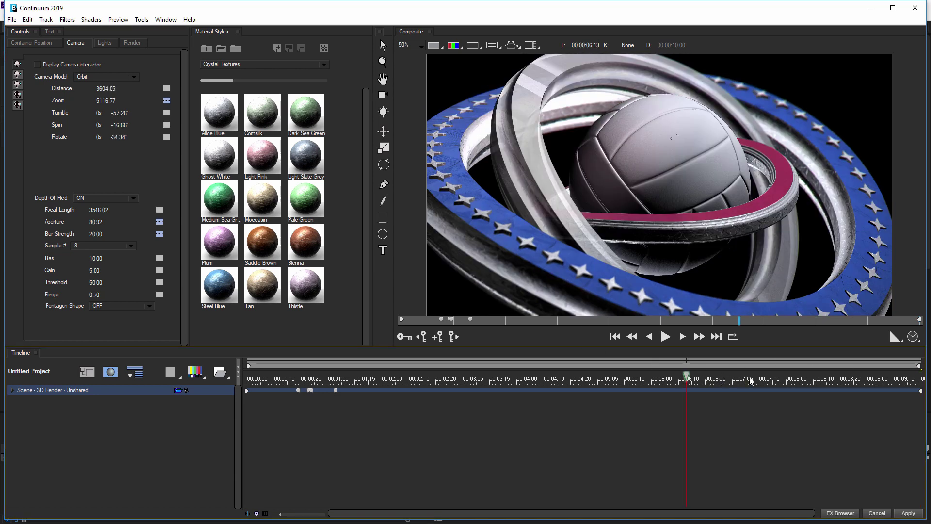
pyautogui.click(800, 378)
pyautogui.moveTo(860, 377); pyautogui.dragTo(921, 378)
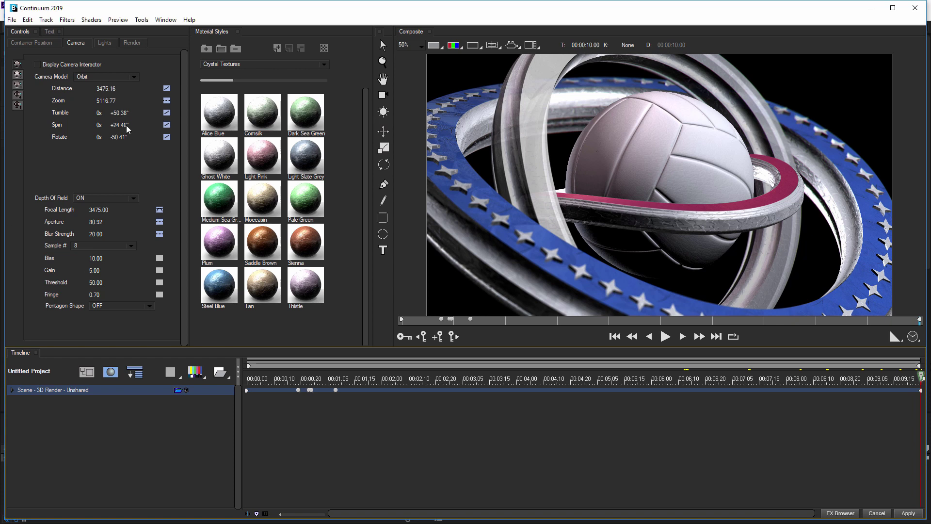
# Step: At the end of the timeline, set the depth of field's Blur Strength to 45 and its Sample # to 16
pyautogui.click(104, 248)
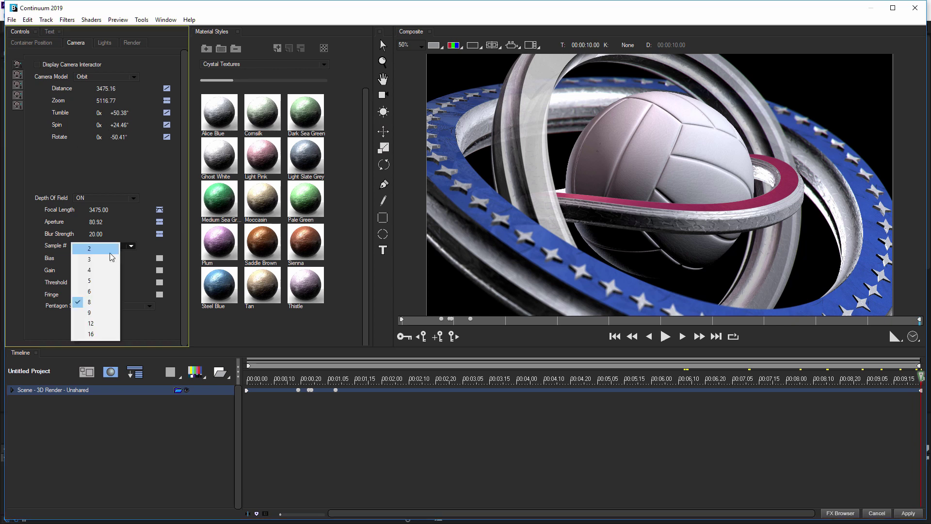
pyautogui.click(102, 324)
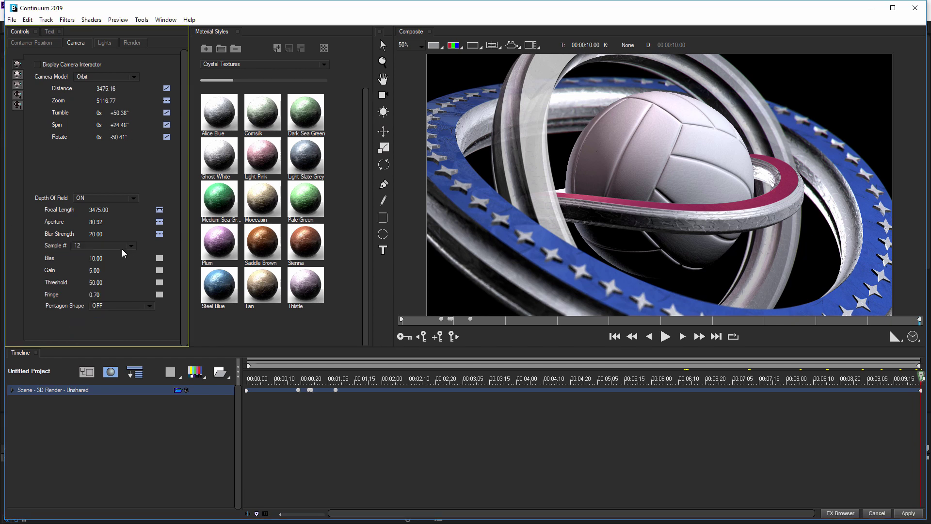
pyautogui.moveTo(101, 235); pyautogui.dragTo(111, 232)
pyautogui.click(107, 246)
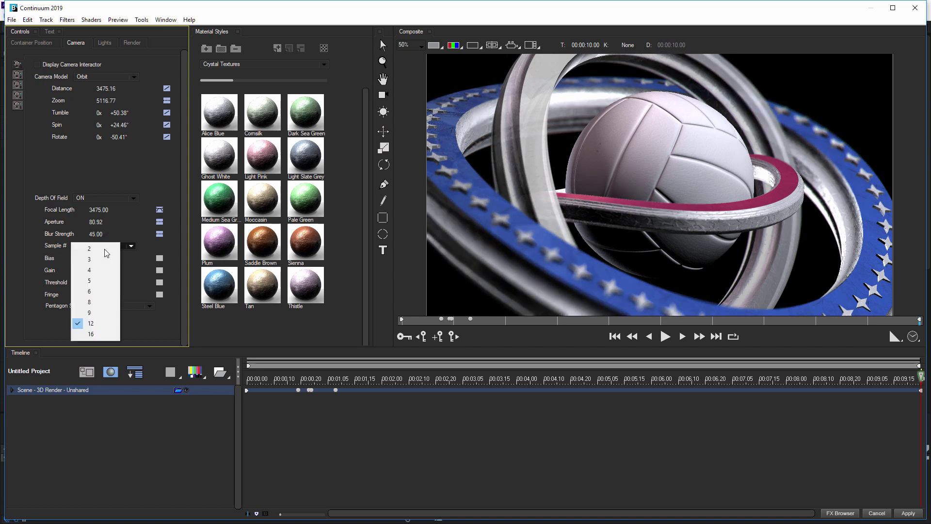
pyautogui.click(95, 333)
# Step: Adjust the depth of field to a Blur Strength of 66, a Gain of 4 and a Threshold of 73
pyautogui.moveTo(94, 270); pyautogui.dragTo(125, 261)
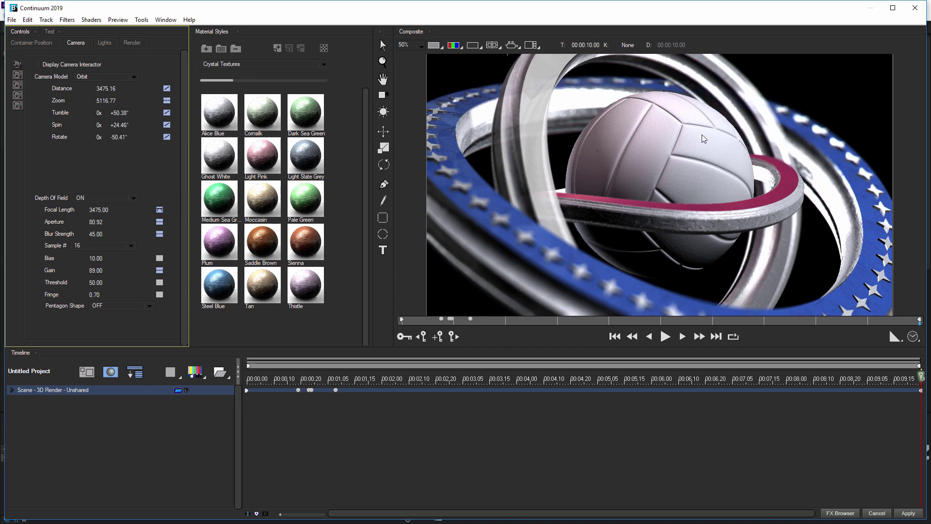
pyautogui.moveTo(97, 270); pyautogui.dragTo(115, 280)
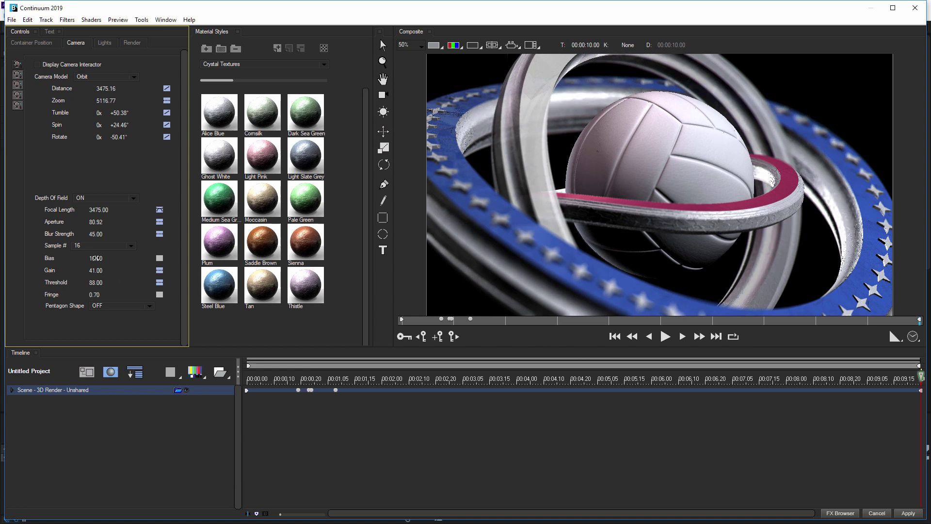
pyautogui.moveTo(98, 236); pyautogui.dragTo(108, 234)
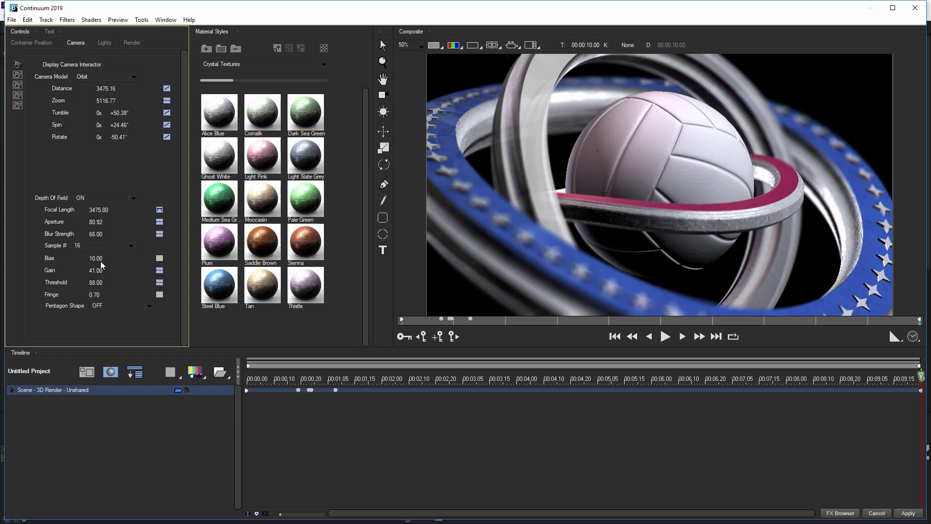
pyautogui.moveTo(89, 283); pyautogui.dragTo(87, 282)
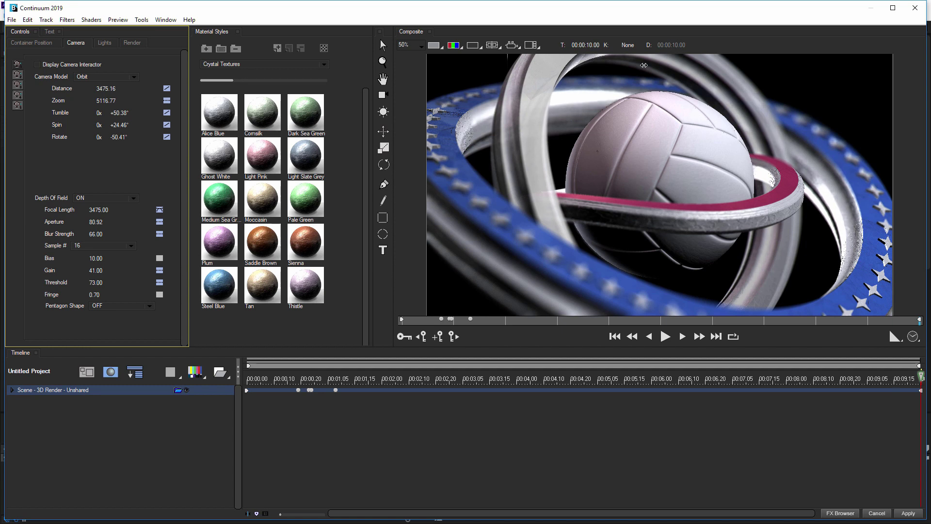
pyautogui.moveTo(101, 270); pyautogui.dragTo(63, 268)
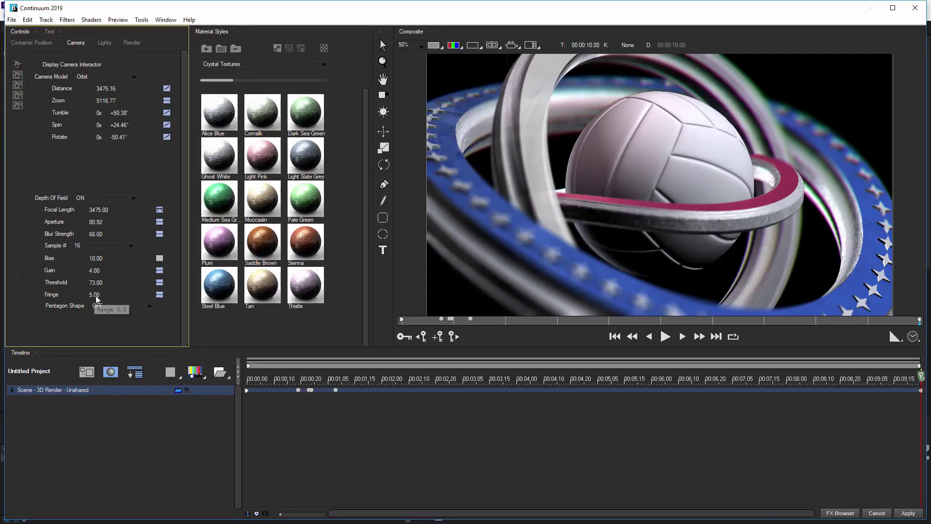
# Step: Set the depth of field's Fringe to 2.32 and turn Pentagon Shape on
pyautogui.moveTo(96, 296); pyautogui.dragTo(74, 294)
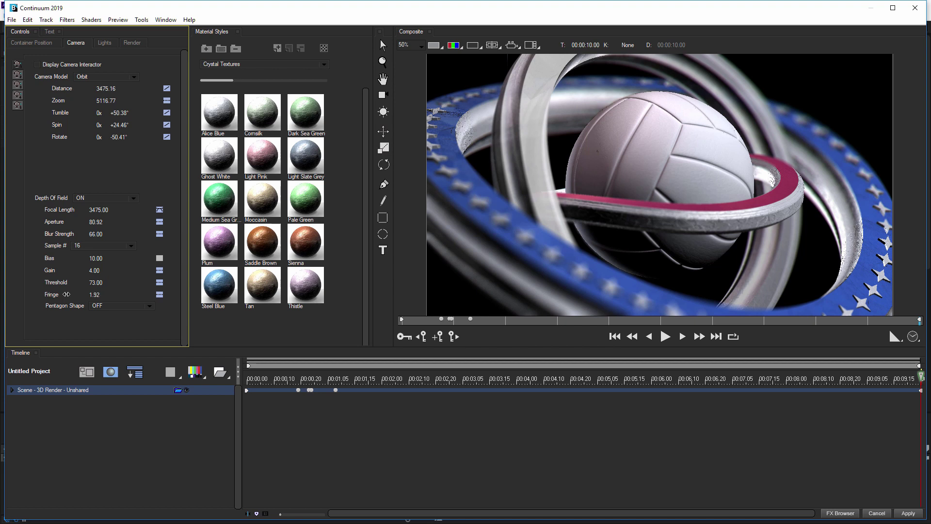
pyautogui.moveTo(67, 294); pyautogui.dragTo(93, 298)
pyautogui.click(130, 312)
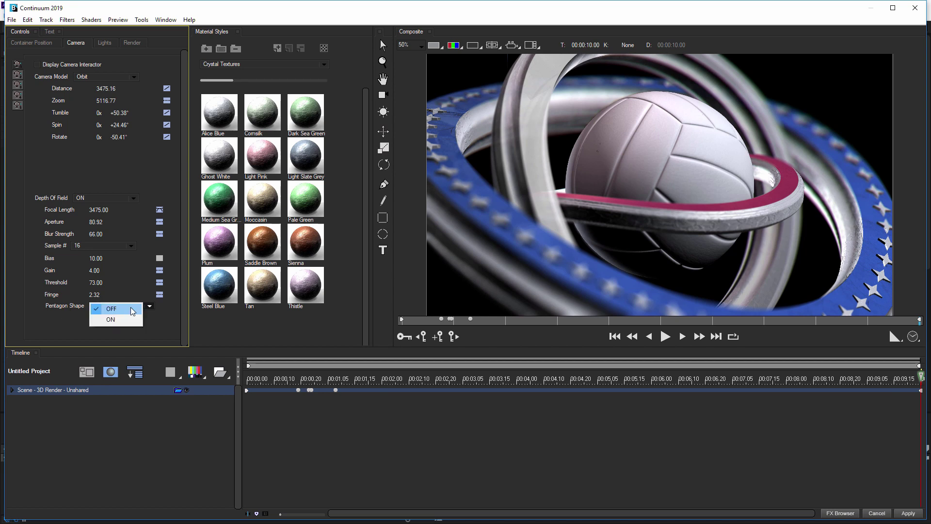
pyautogui.click(117, 322)
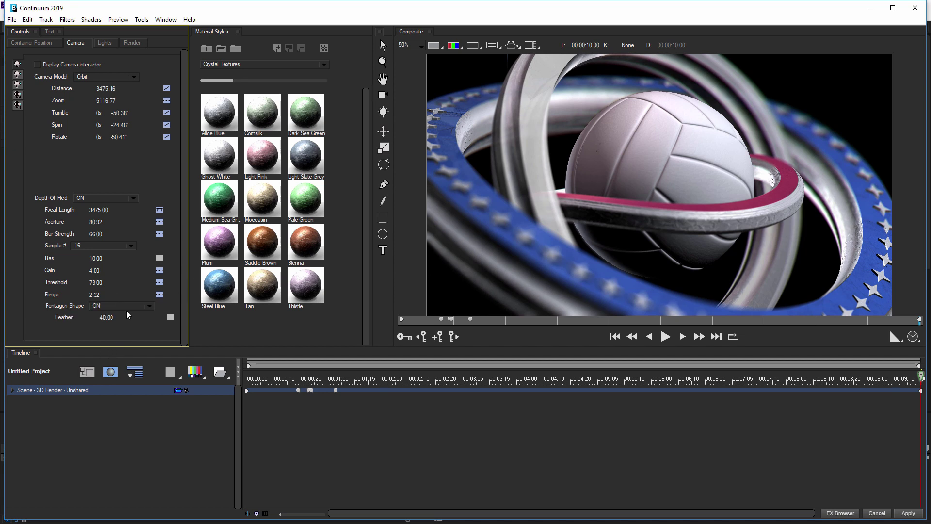
# Step: At 00:00:01.08, set the Pentagon Shape's Feather to 76 and the depth of field's Blur Strength to 36
pyautogui.click(420, 46)
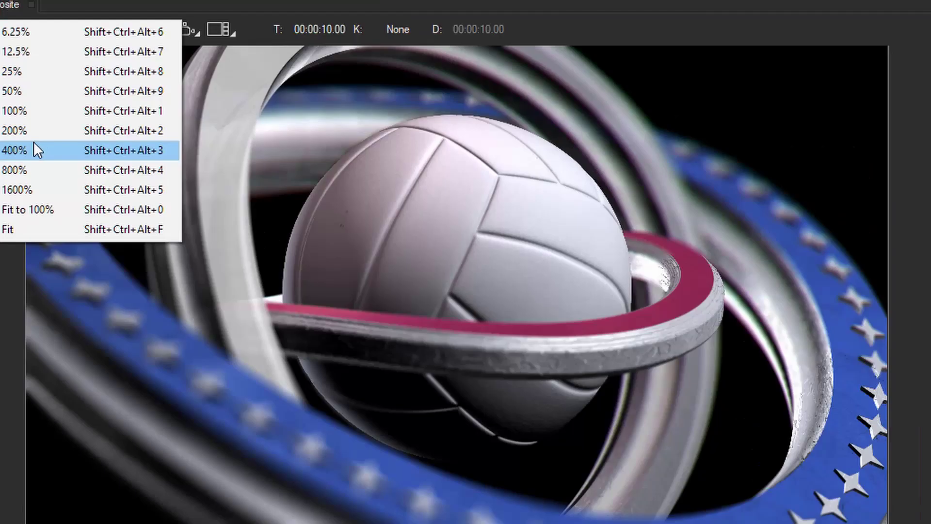
pyautogui.click(438, 103)
pyautogui.press('space')
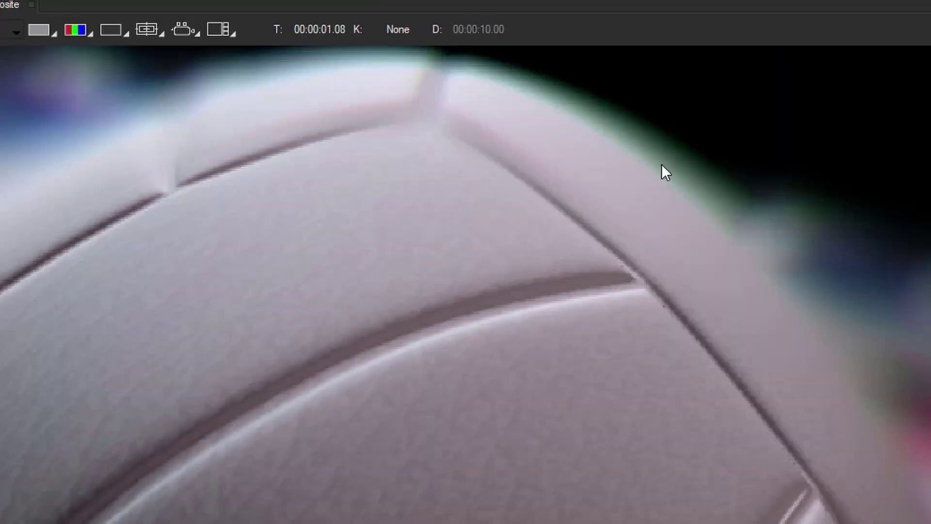
pyautogui.moveTo(665, 172); pyautogui.dragTo(276, 245, button='middle')
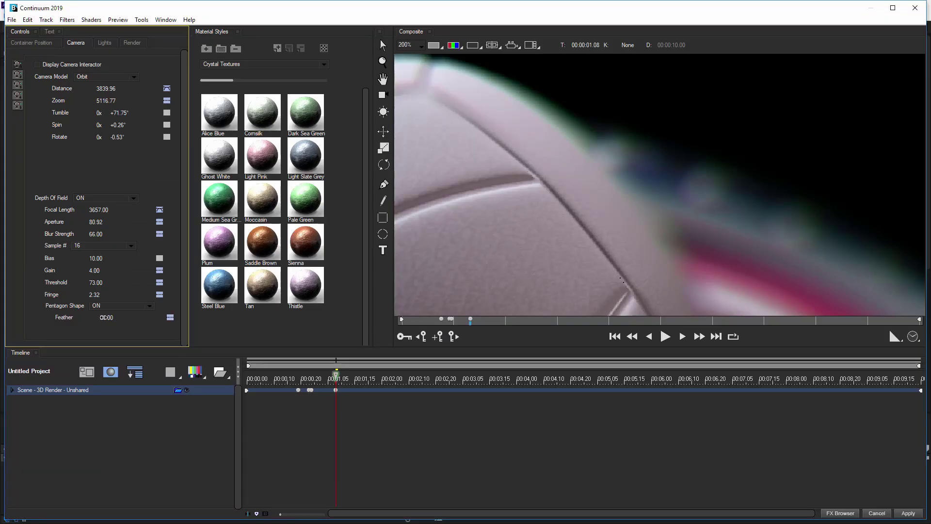
pyautogui.moveTo(112, 318); pyautogui.dragTo(100, 319)
pyautogui.hotkey('ctrl', '-')
pyautogui.hotkey('ctrl', '-')
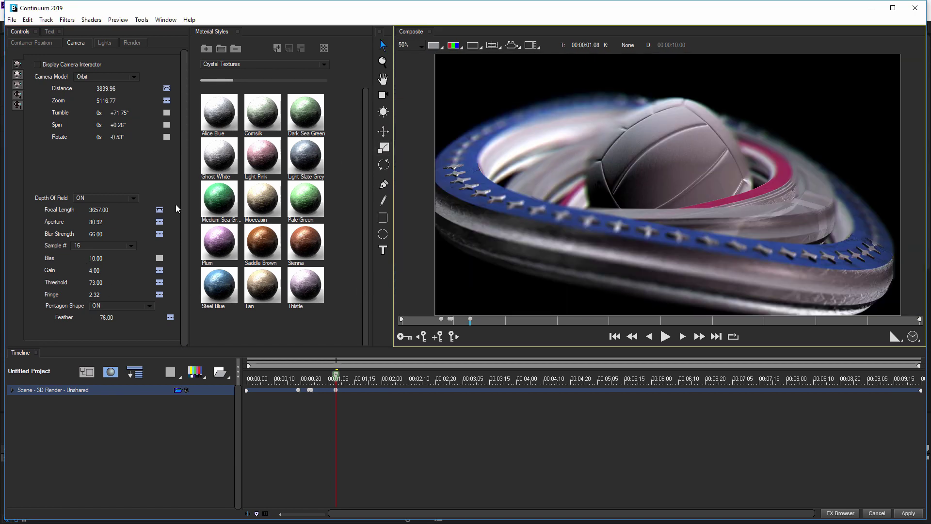
pyautogui.moveTo(25, 229); pyautogui.dragTo(13, 230)
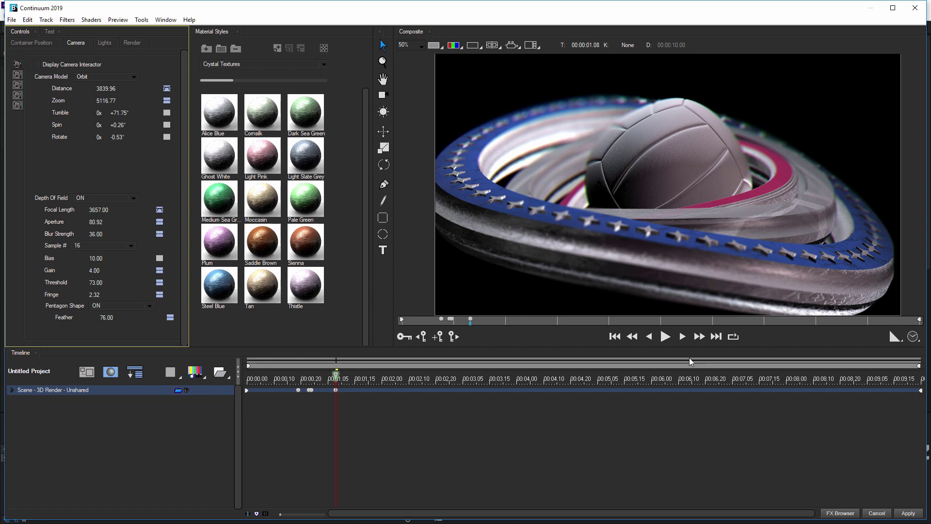
# Step: Examine the camera's movement along the timeline in the Top view at 12.5%, and return to the Render Camera view at 00:00:03.17
pyautogui.moveTo(641, 381); pyautogui.dragTo(795, 381)
pyautogui.click(512, 44)
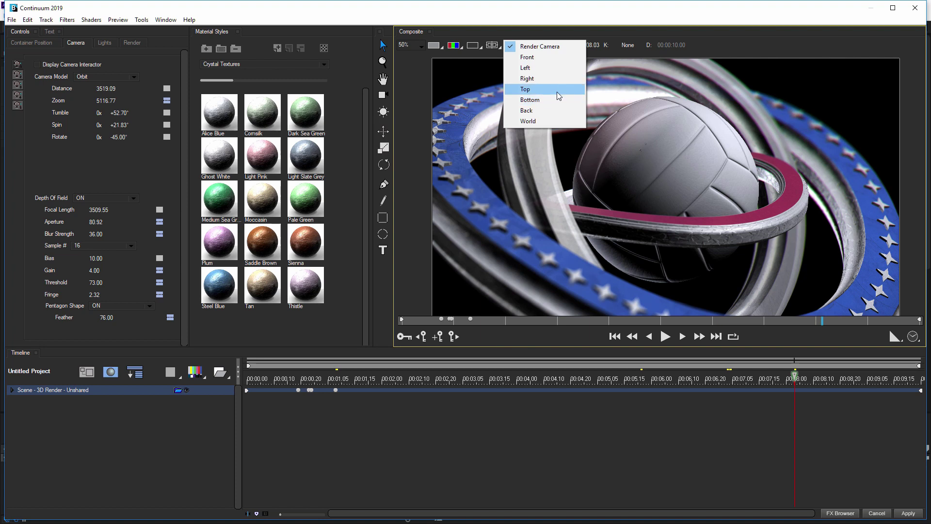
pyautogui.click(556, 91)
pyautogui.click(416, 46)
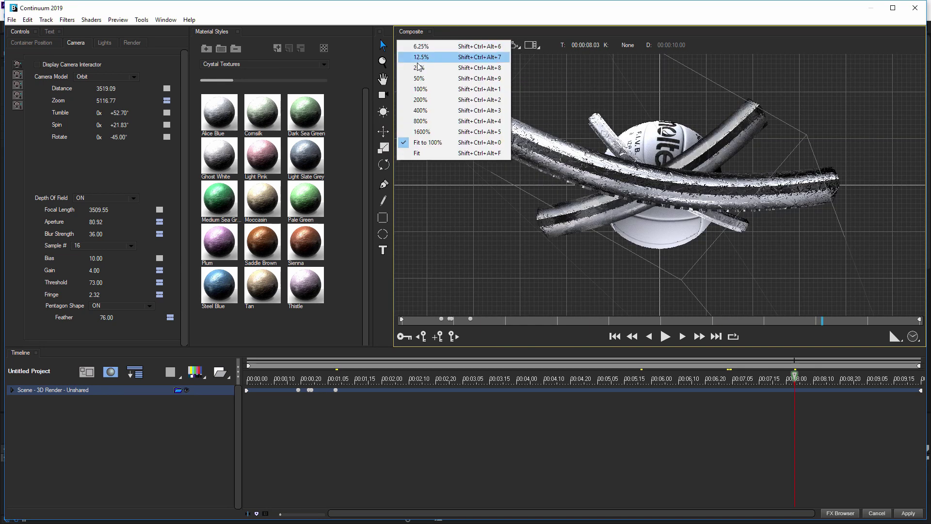
pyautogui.click(424, 60)
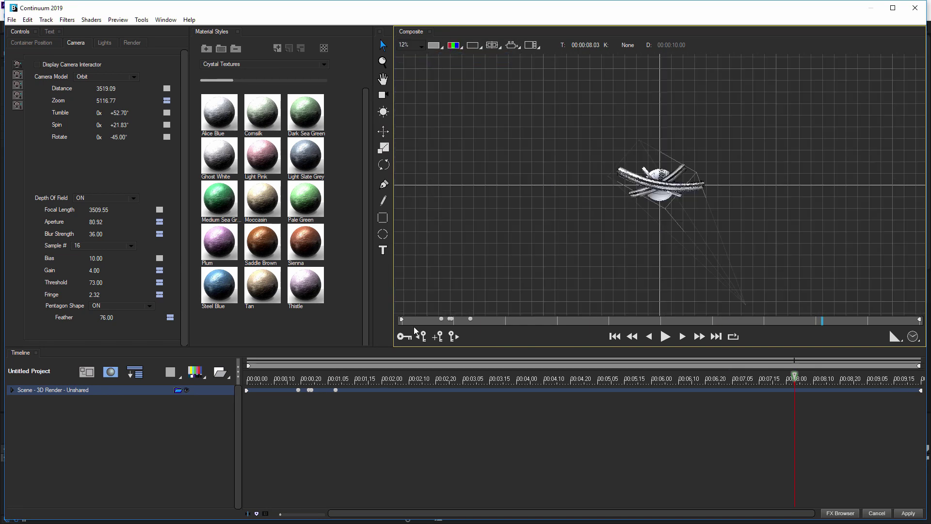
pyautogui.moveTo(286, 381); pyautogui.dragTo(576, 382)
pyautogui.moveTo(504, 390)
pyautogui.mouseDown()
pyautogui.moveTo(291, 391)
pyautogui.moveTo(894, 386)
pyautogui.moveTo(495, 393)
pyautogui.mouseUp()
pyautogui.click(513, 45)
pyautogui.click(526, 47)
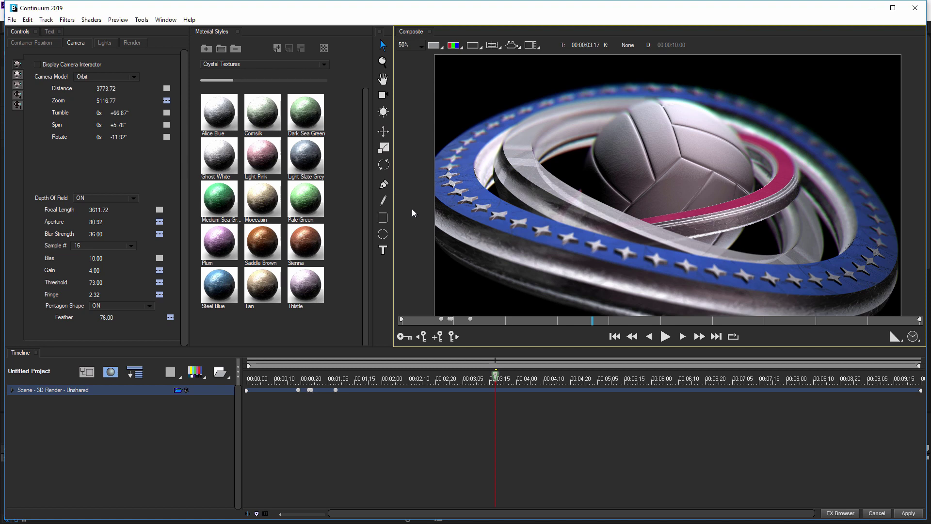
# Step: Set the render's Final Quality Level to Best and inspect the blue ring's inner edge at 100%
pyautogui.click(130, 43)
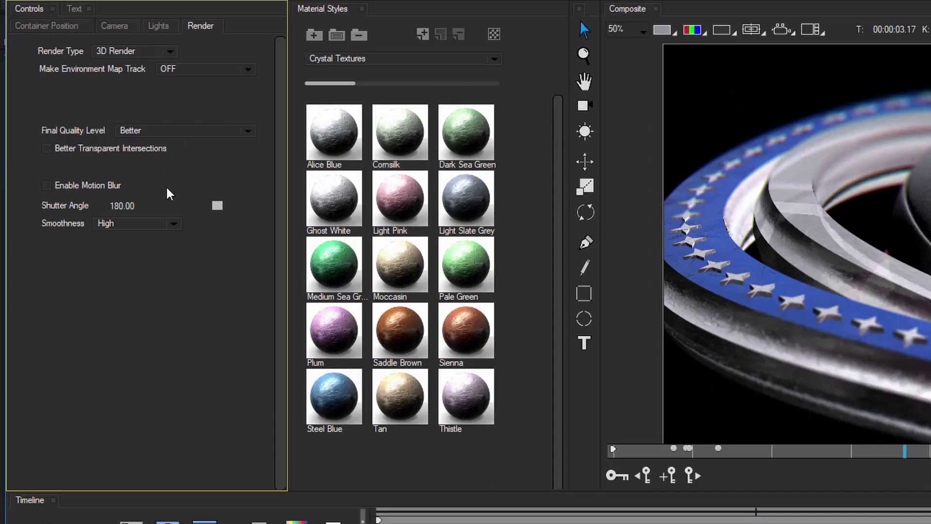
pyautogui.click(193, 131)
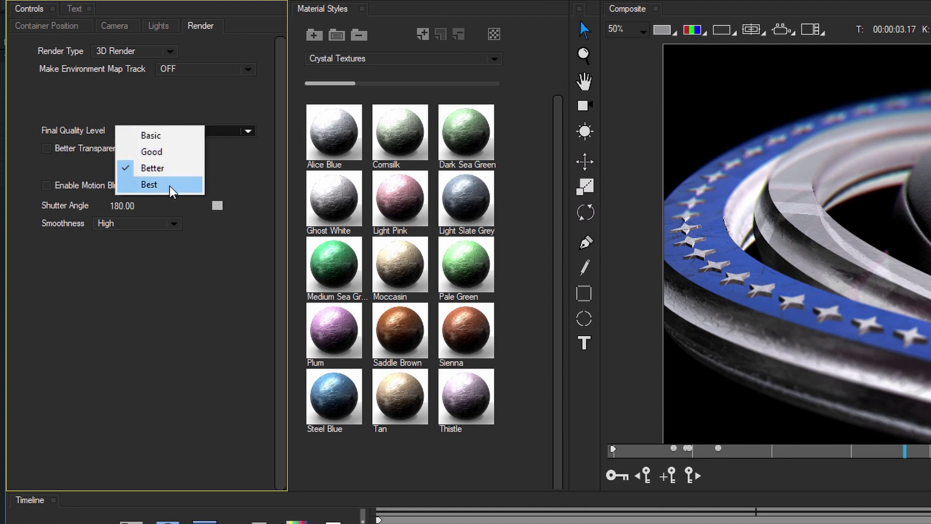
pyautogui.click(172, 202)
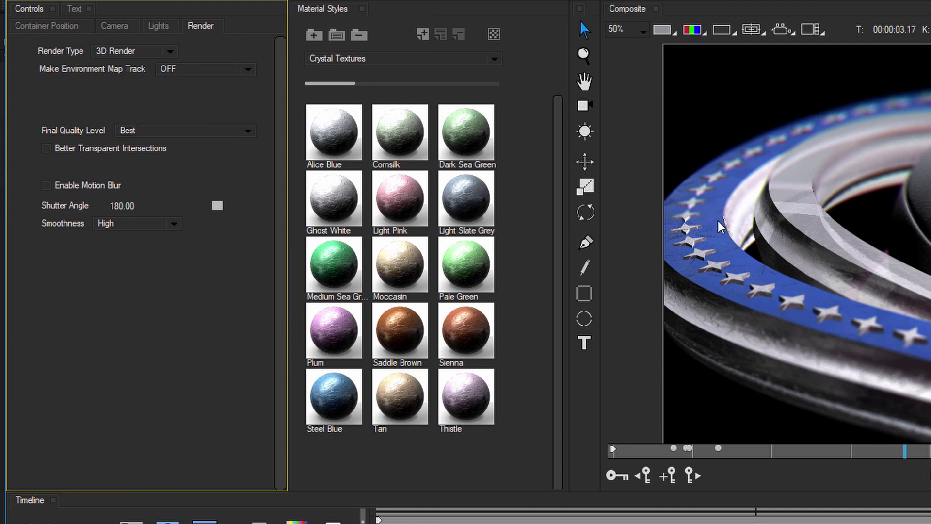
pyautogui.click(641, 30)
pyautogui.click(641, 97)
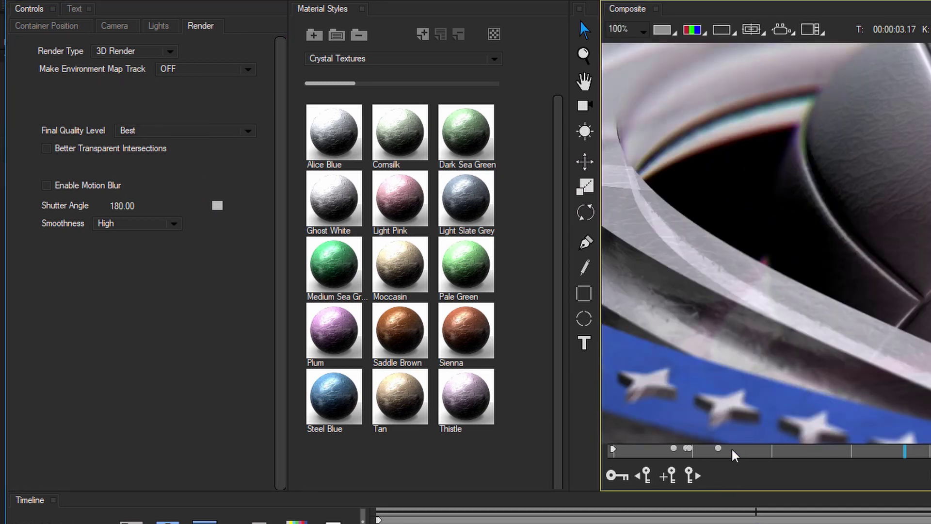
pyautogui.click(584, 81)
pyautogui.moveTo(696, 270); pyautogui.dragTo(728, 227)
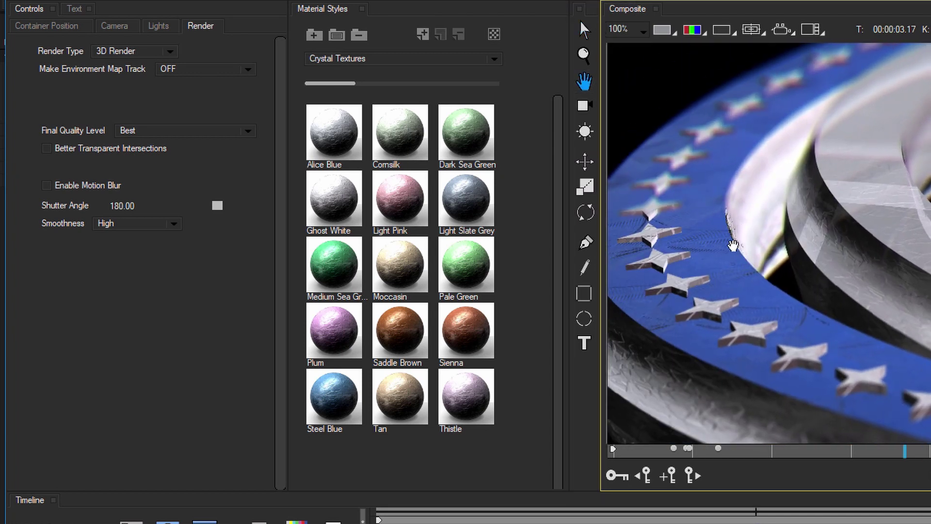
# Step: Switch the Final Quality Level through Basic, Good and Better to compare the blue ring's inner edge
pyautogui.click(136, 131)
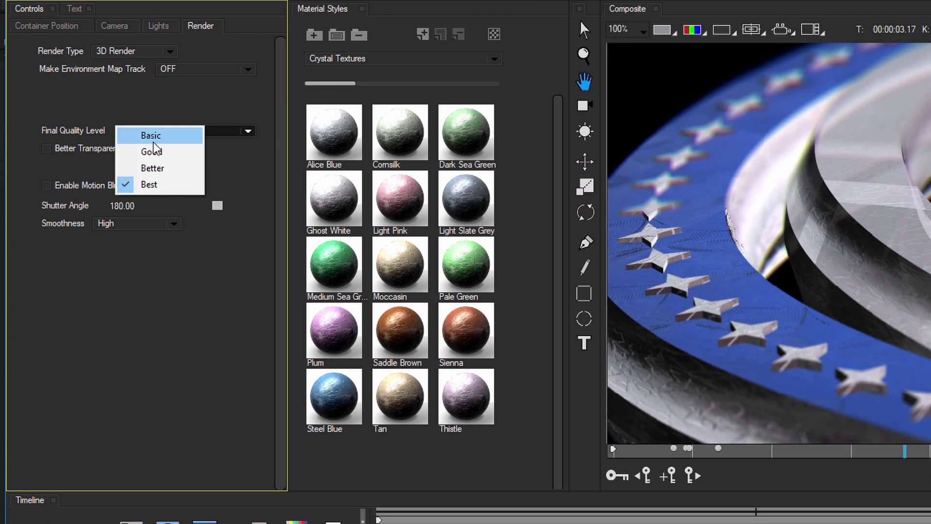
pyautogui.click(150, 137)
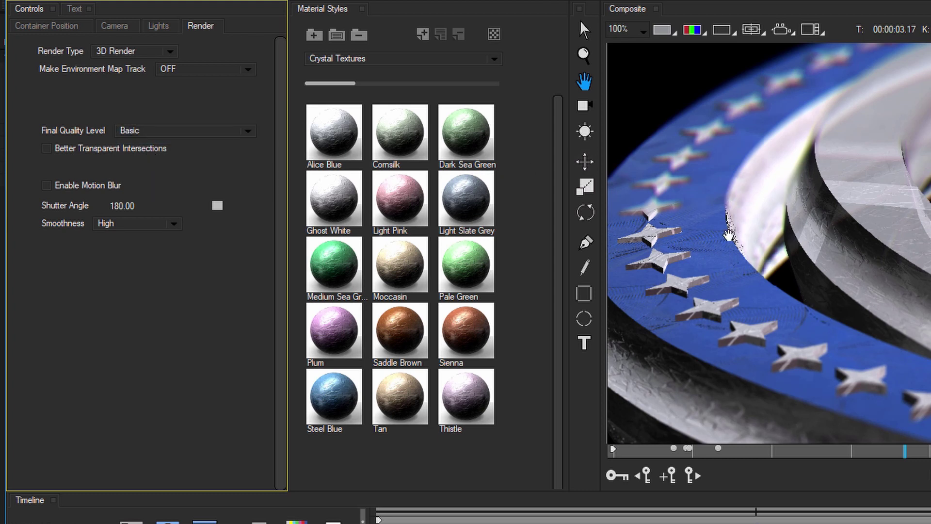
pyautogui.click(154, 136)
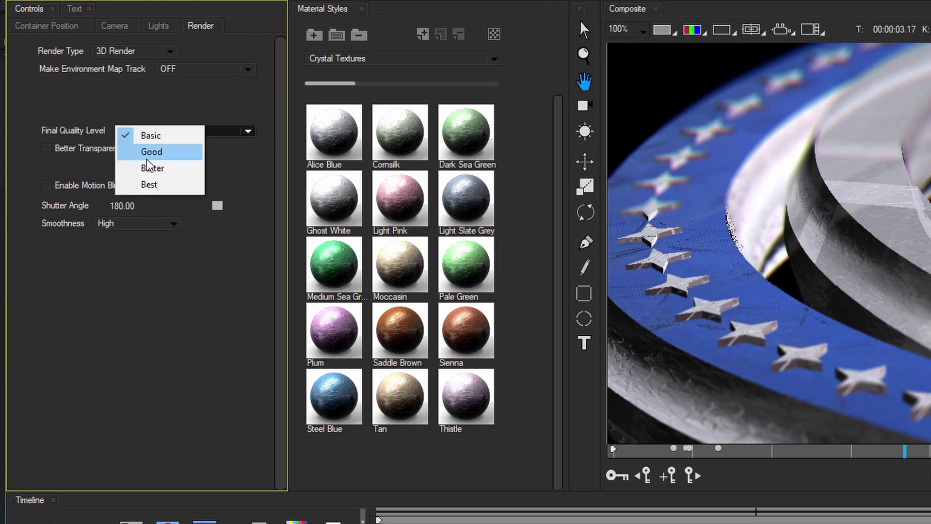
pyautogui.click(150, 152)
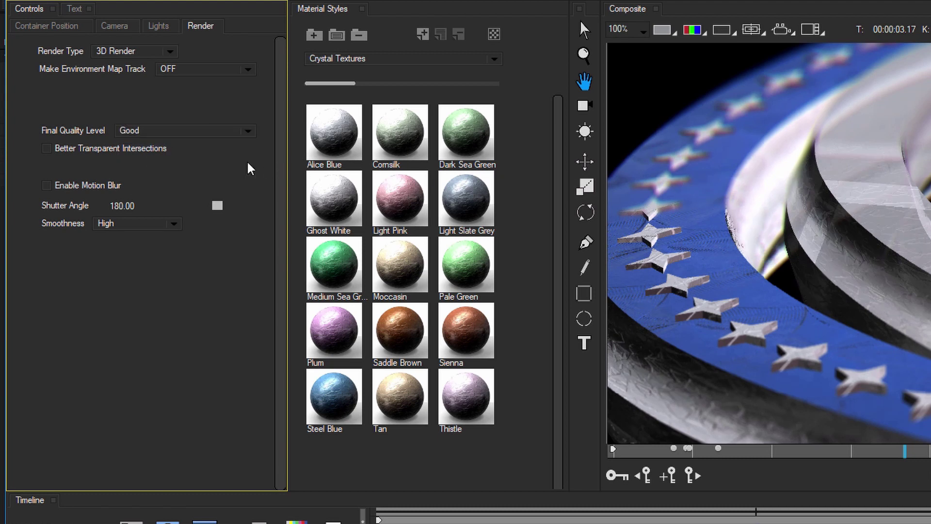
pyautogui.click(198, 131)
pyautogui.press('Escape')
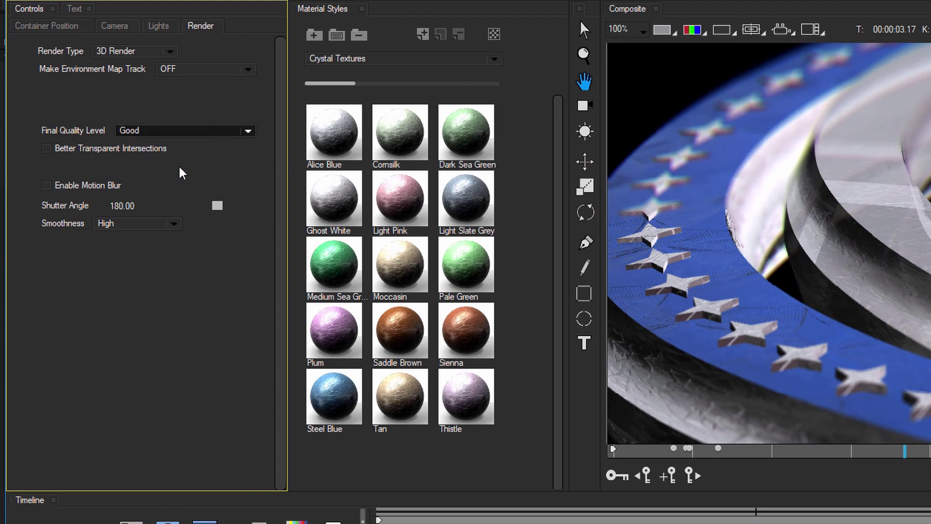
# Step: Set the Final Quality Level back to Best and try the Better Transparent Intersections option
pyautogui.click(196, 130)
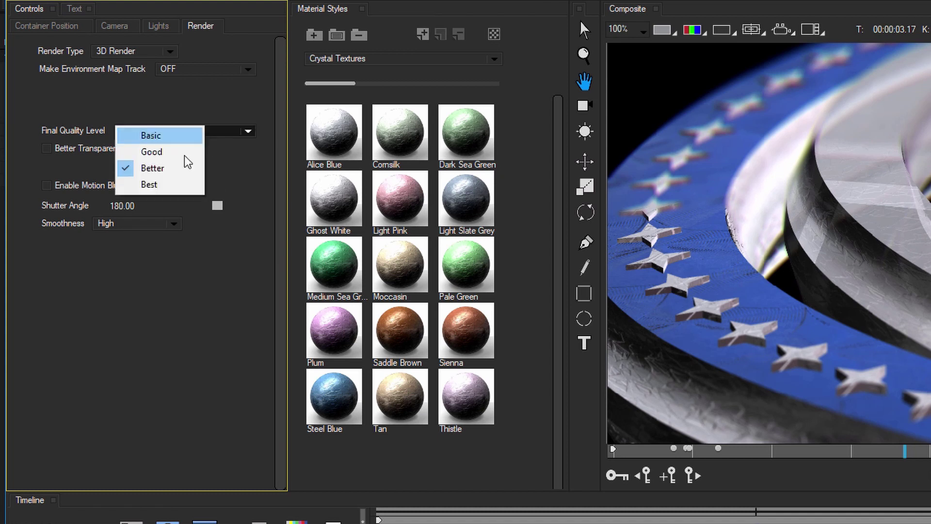
pyautogui.click(181, 188)
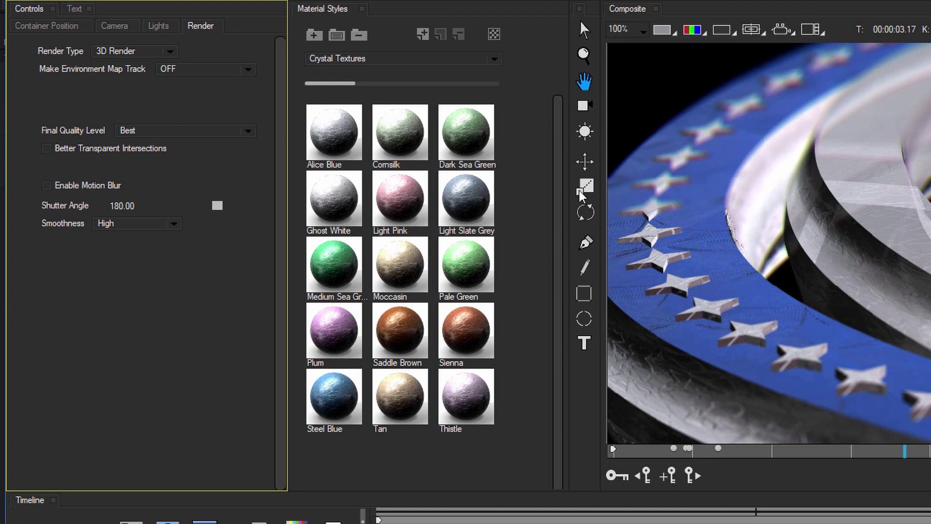
pyautogui.click(46, 148)
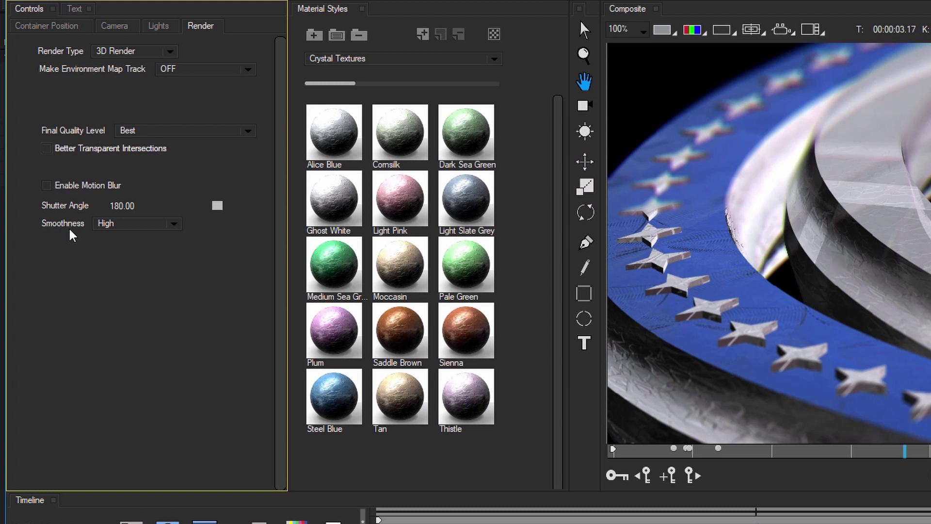
# Step: Try the render's motion blur and inspect its effect on the whole graphic at 00:00:01.02
pyautogui.click(67, 146)
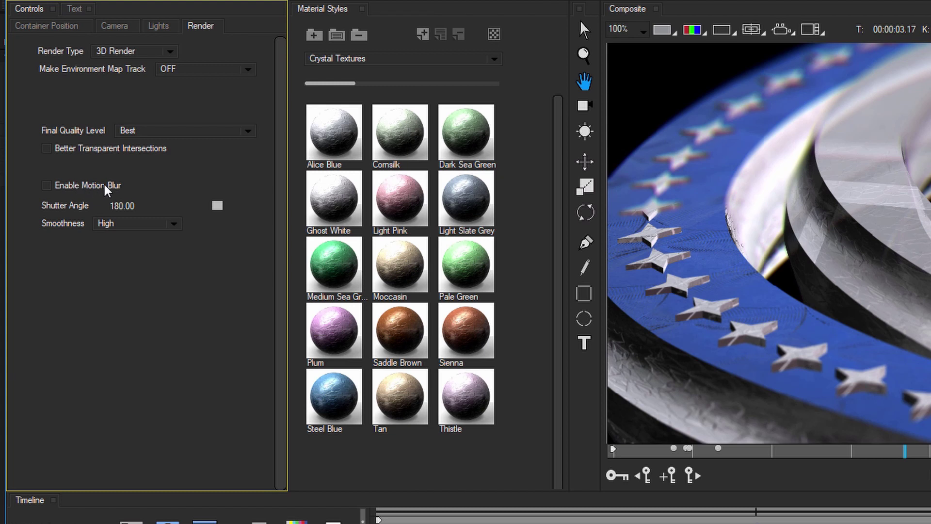
pyautogui.click(46, 189)
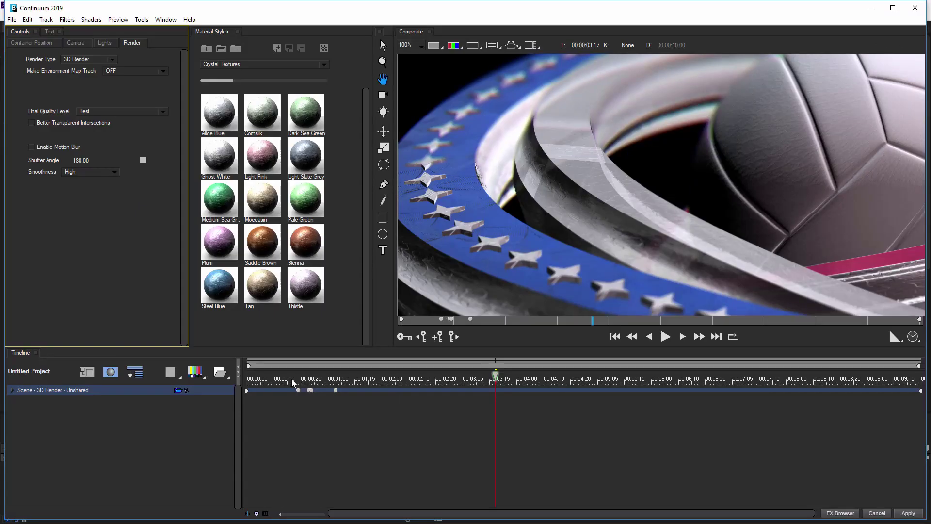
pyautogui.click(288, 378)
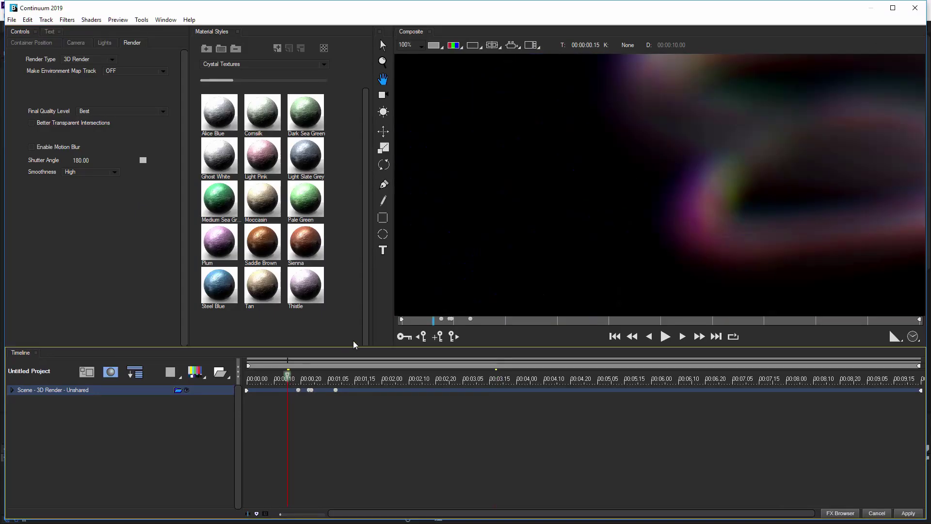
pyautogui.click(416, 46)
pyautogui.click(440, 145)
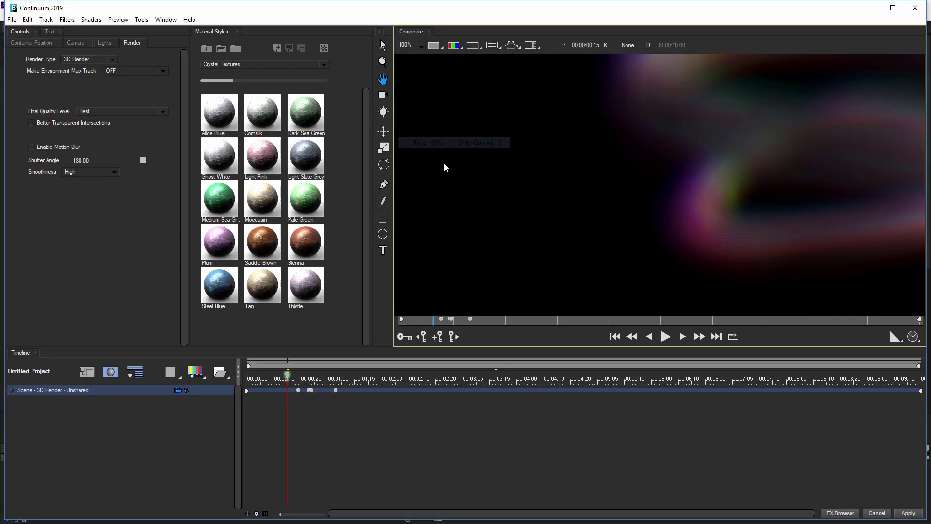
pyautogui.click(325, 381)
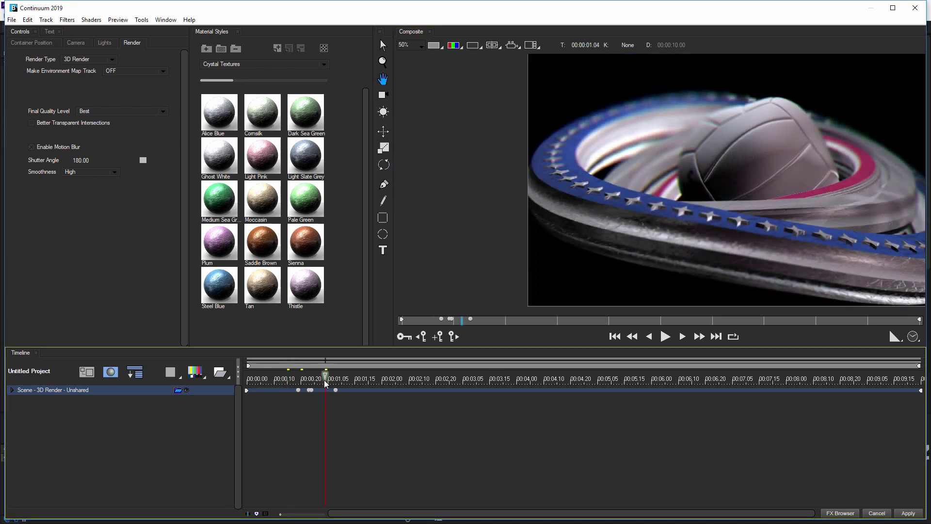
pyautogui.press('Left')
pyautogui.press('Left')
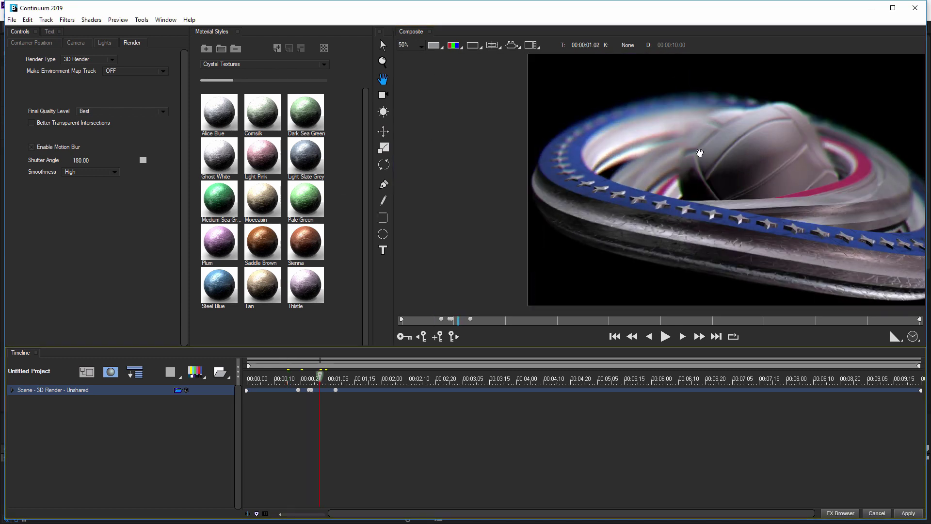
# Step: Compare the graphic with the render's motion blur off and on, keep Smoothness at High, and leave motion blur disabled
pyautogui.click(31, 147)
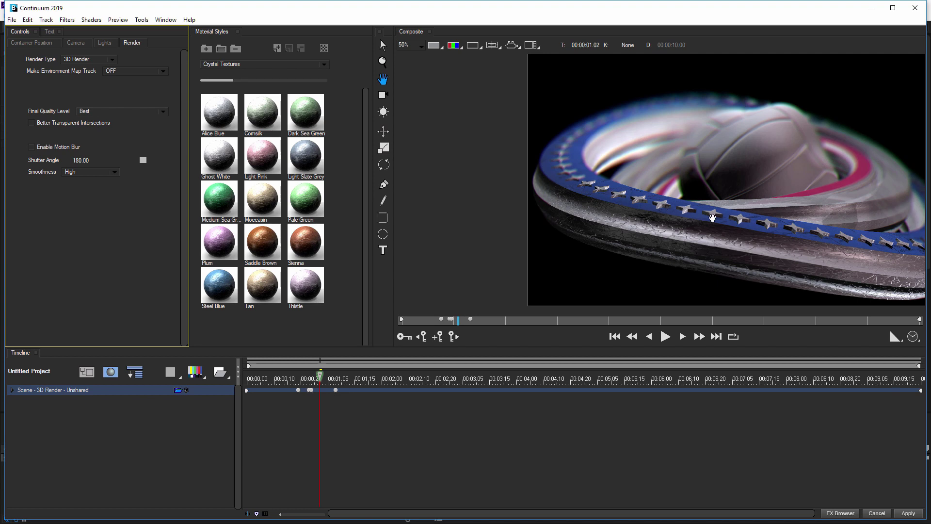
pyautogui.click(38, 148)
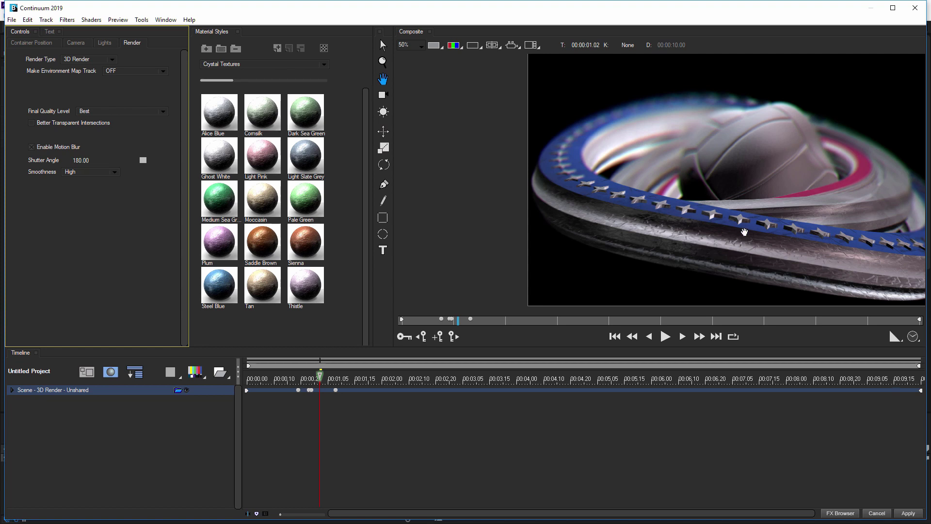
pyautogui.click(83, 172)
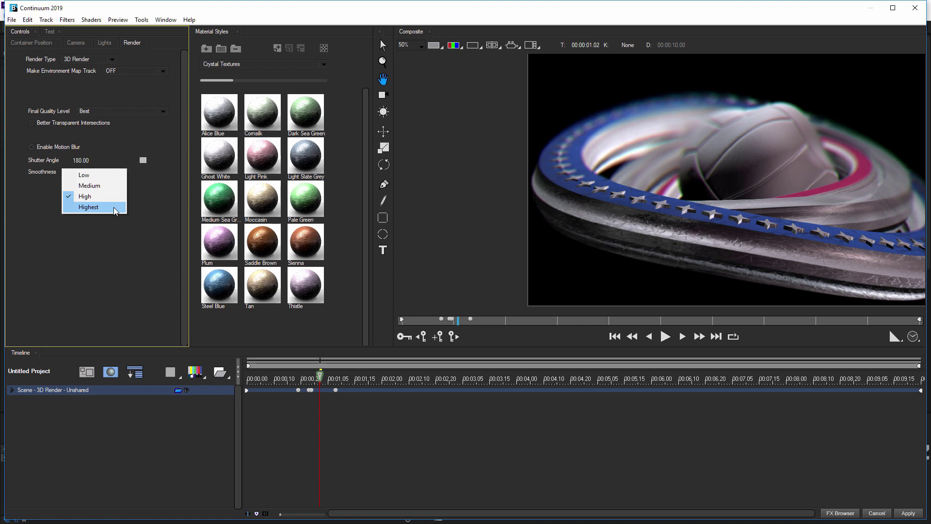
pyautogui.click(96, 196)
pyautogui.click(37, 148)
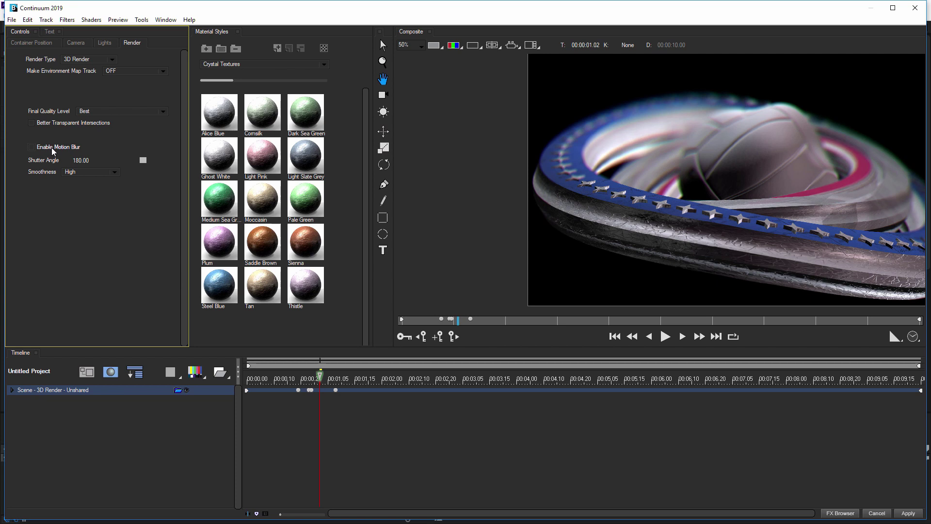
# Step: Apply the Title Studio scene to its After Effects layer and save the project
pyautogui.click(909, 513)
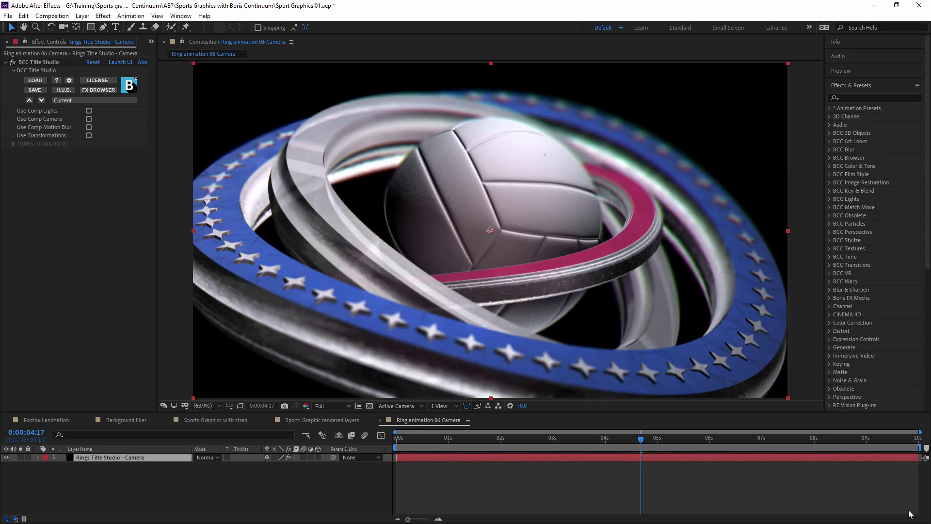
pyautogui.hotkey('ctrl', 's')
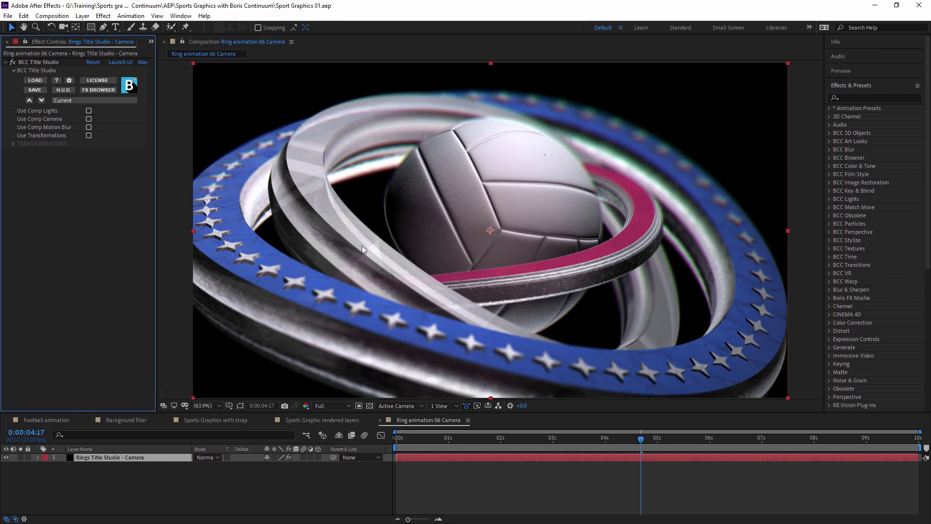
# Step: Enable Use Comp Motion Blur on the Title Studio effect and set the composition's motion blur Samples Per Frame to 8
pyautogui.click(89, 127)
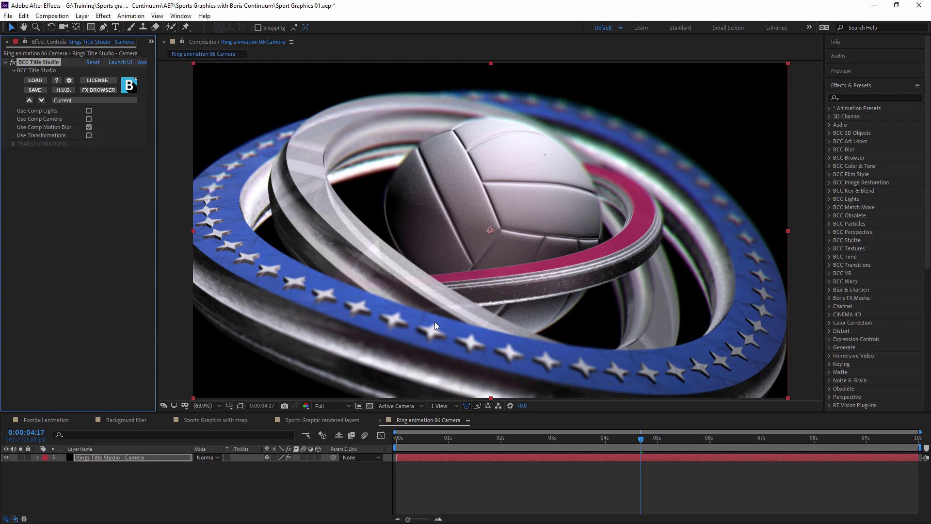
pyautogui.click(129, 461)
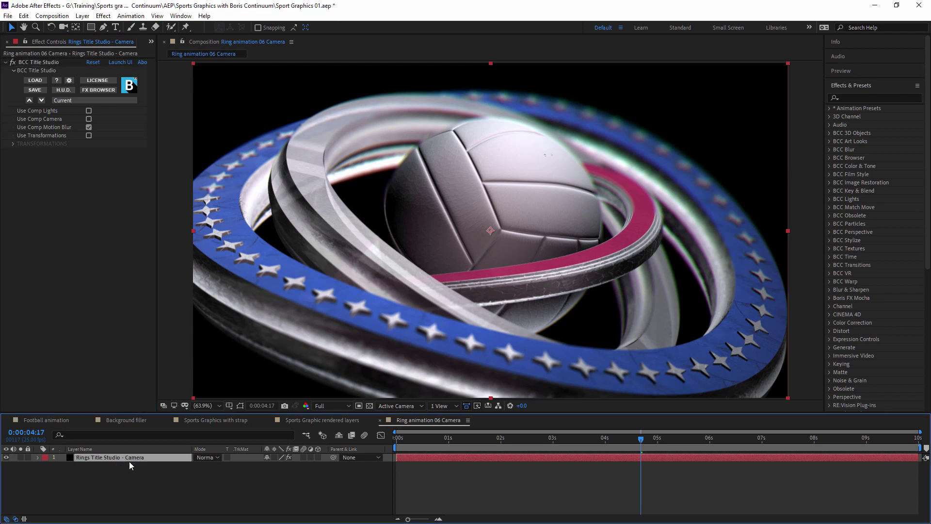
pyautogui.click(52, 16)
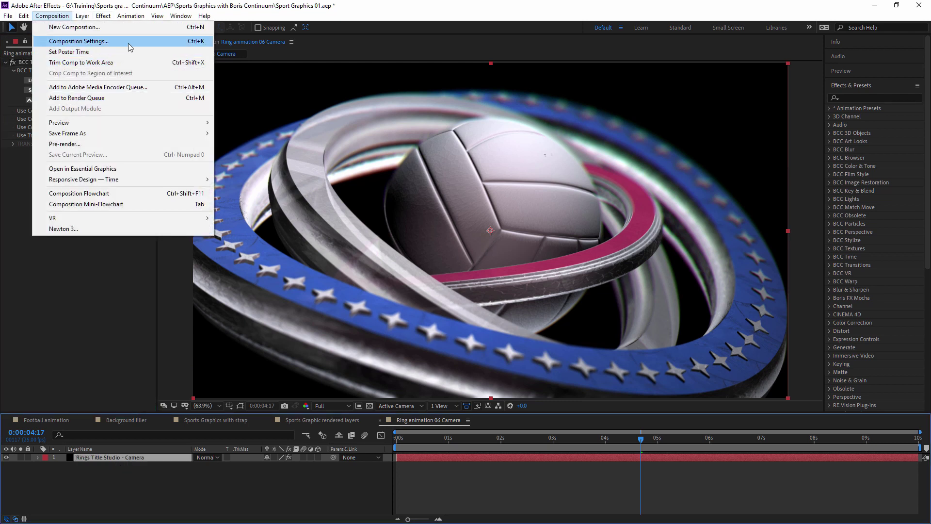
pyautogui.click(129, 43)
pyautogui.click(579, 155)
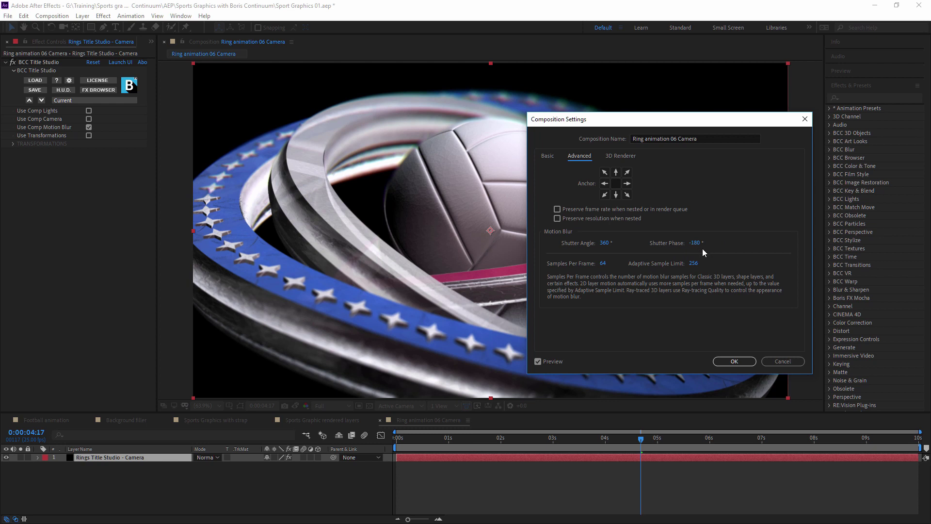
pyautogui.click(604, 263)
pyautogui.write('16')
pyautogui.press('BackSpace')
pyautogui.write('8')
pyautogui.click(736, 362)
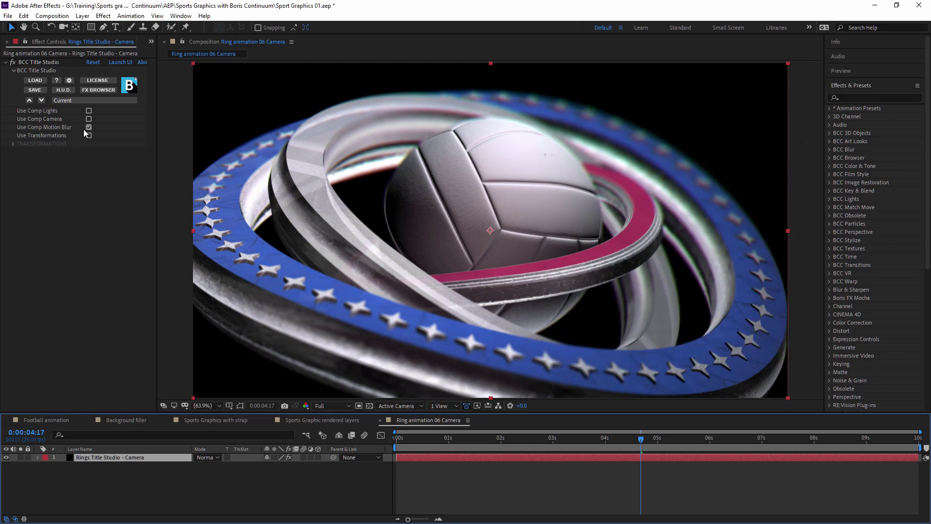
# Step: Turn on motion blur for the Rings Title Studio - Camera layer and its composition, and go to 0:00:01:03
pyautogui.click(304, 457)
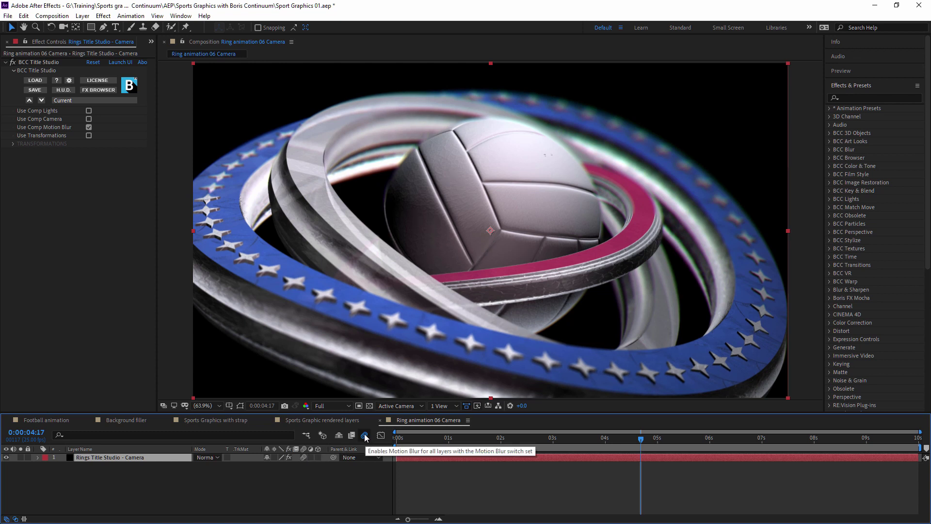
pyautogui.click(595, 438)
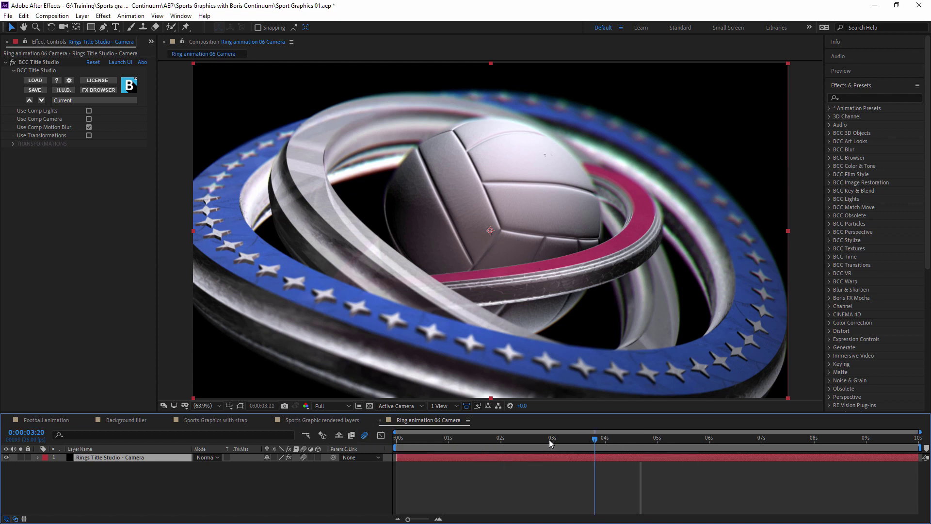
pyautogui.click(456, 438)
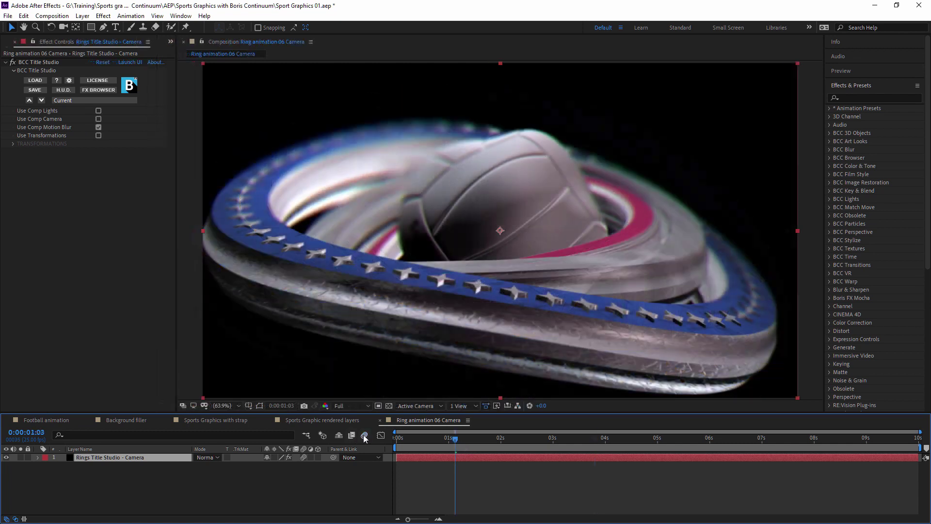
# Step: Compare the rings with the composition's motion blur off and on, and inspect the blurred stars at 200%
pyautogui.click(365, 437)
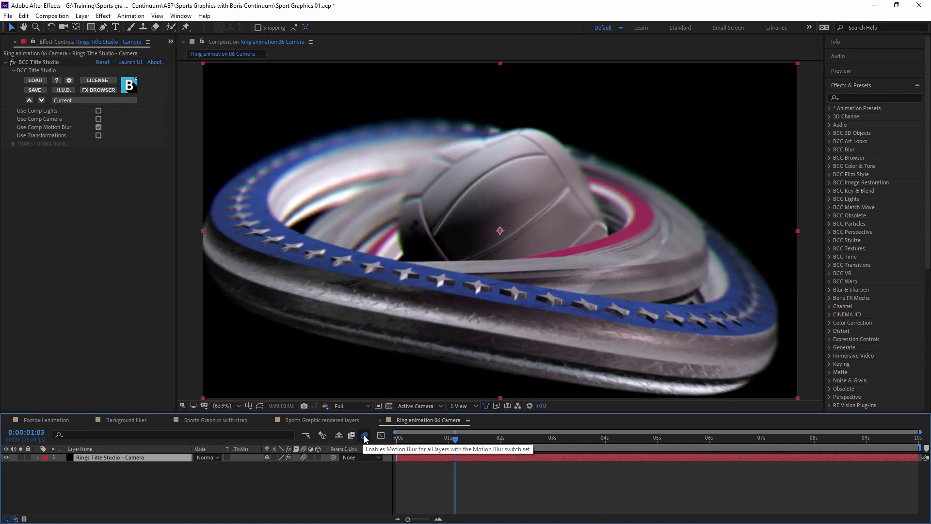
pyautogui.click(365, 436)
pyautogui.click(365, 436)
pyautogui.click(365, 436)
pyautogui.click(364, 436)
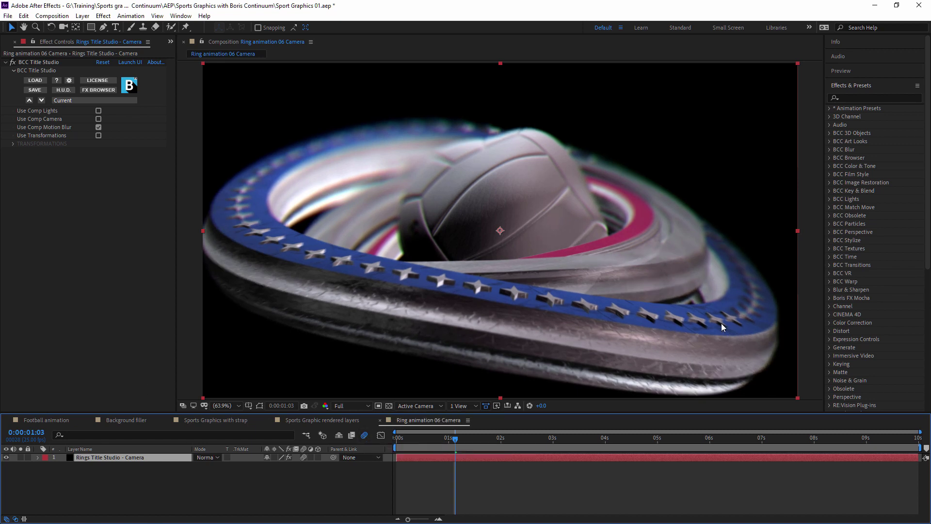
pyautogui.press('.')
pyautogui.press('.')
pyautogui.press('.')
pyautogui.press('.')
pyautogui.moveTo(724, 331); pyautogui.dragTo(470, 176)
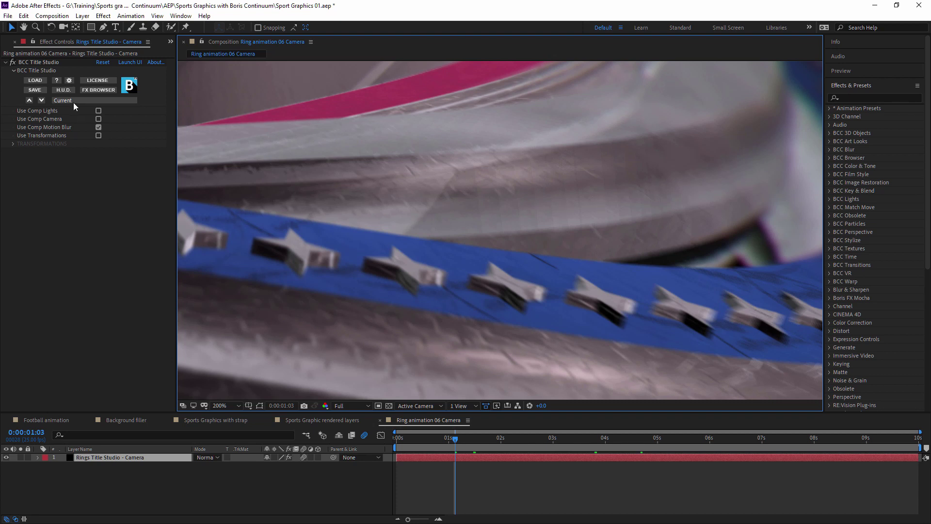
# Step: Set the composition's motion blur Samples Per Frame to 32
pyautogui.click(52, 16)
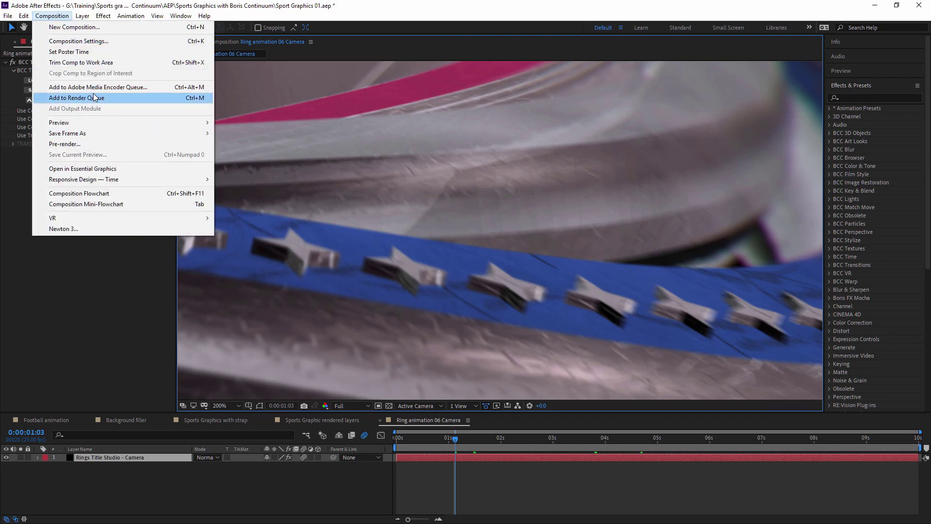
pyautogui.click(78, 41)
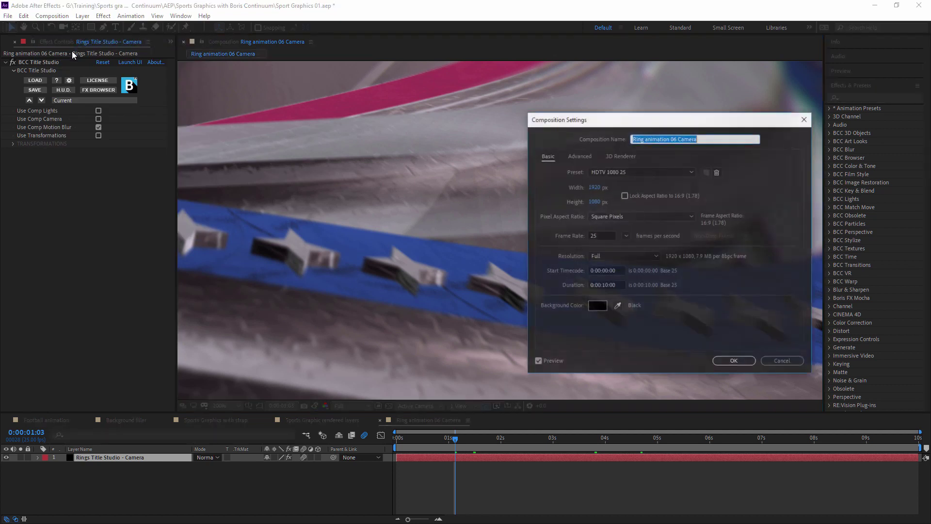
pyautogui.click(584, 155)
pyautogui.moveTo(637, 123); pyautogui.dragTo(178, 129)
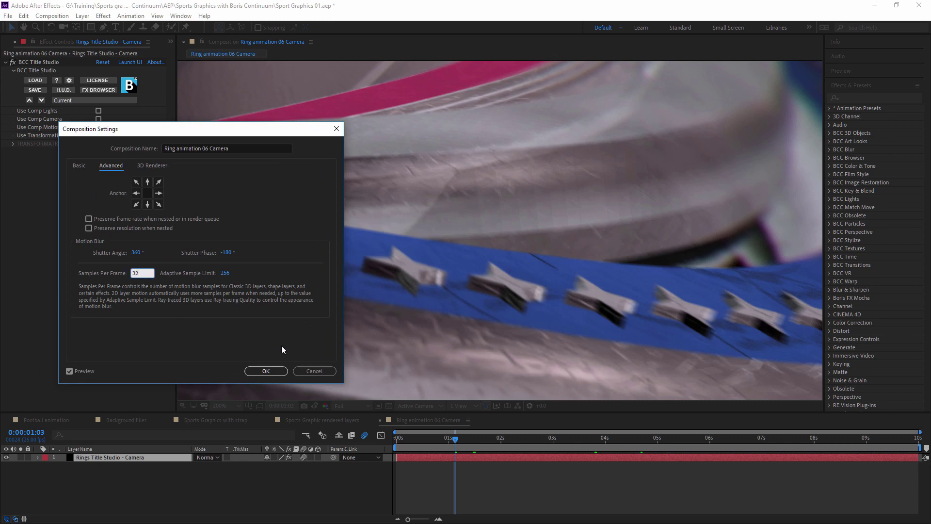
pyautogui.click(283, 372)
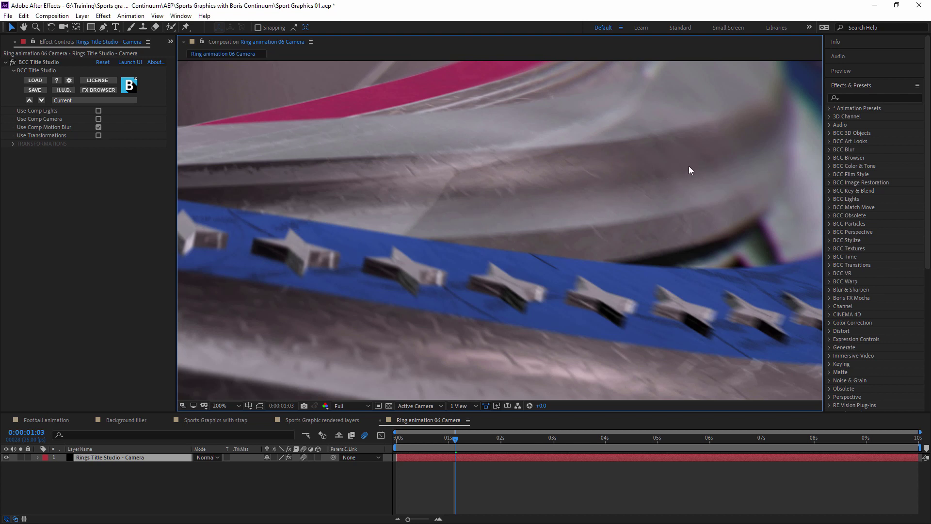
# Step: Compare the stars at 200% with the composition's motion blur off and on, leaving it enabled
pyautogui.click(366, 436)
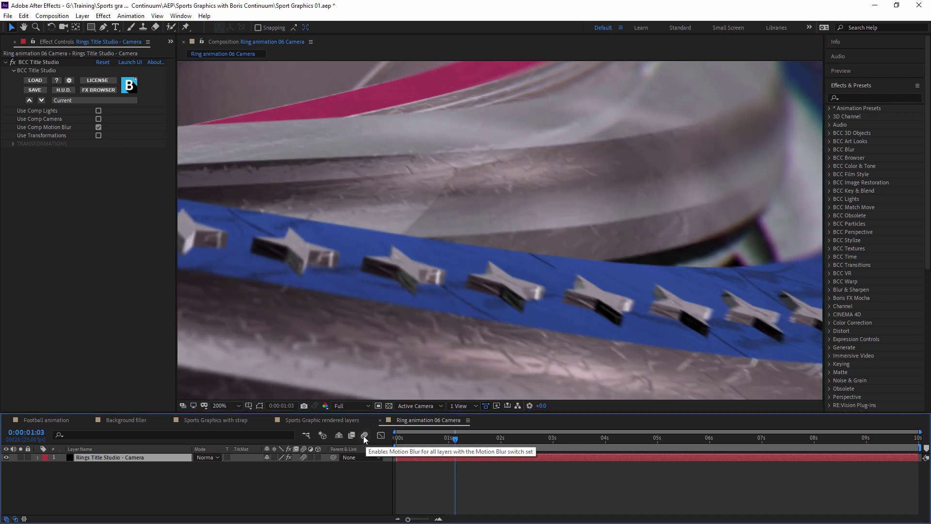
pyautogui.click(365, 436)
pyautogui.click(366, 436)
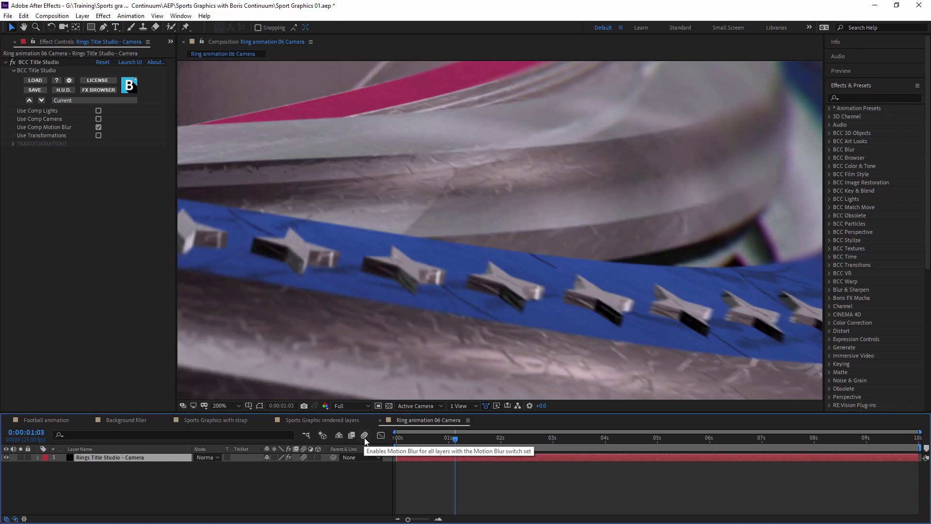
pyautogui.click(364, 437)
pyautogui.click(365, 436)
pyautogui.click(364, 436)
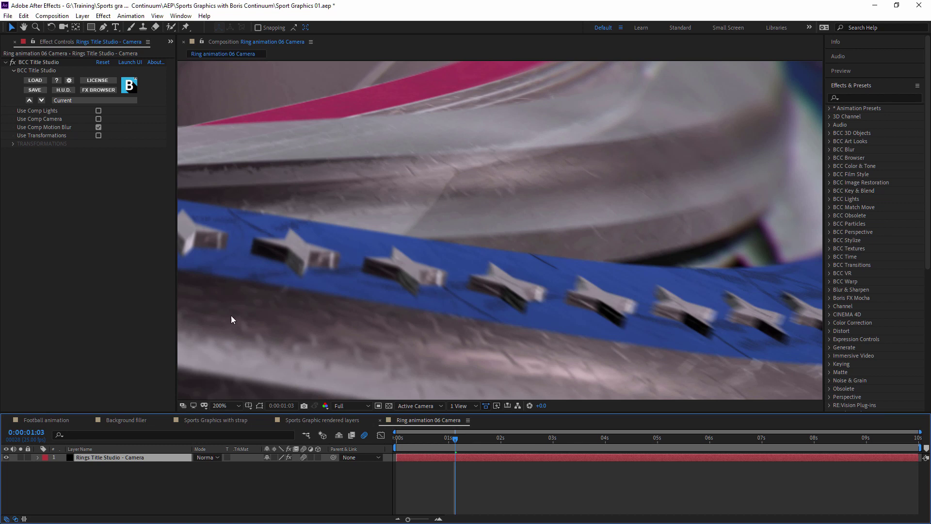
# Step: Show the transparency grid behind the graphic and add Ring animation 06 Camera to the Adobe Media Encoder queue
pyautogui.hotkey('shift', '/')
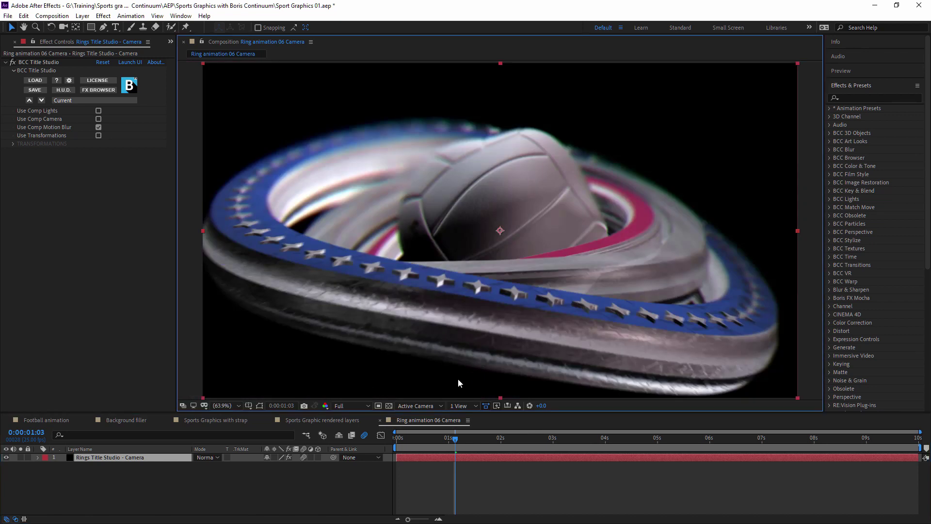
pyautogui.click(389, 405)
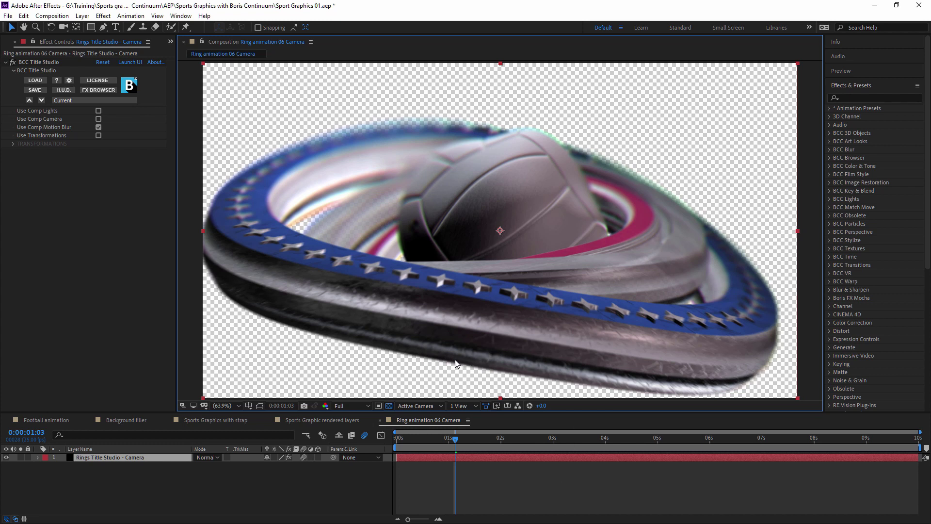
pyautogui.click(52, 16)
pyautogui.click(119, 88)
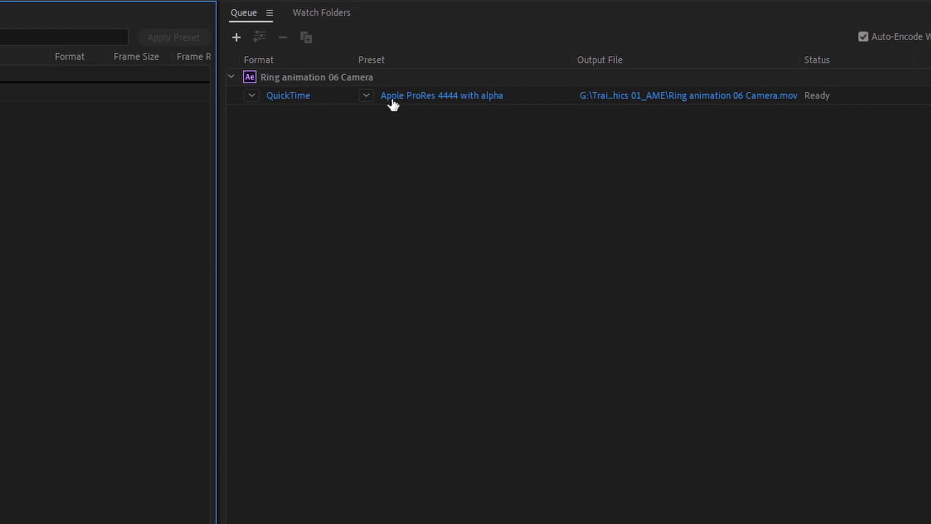
pyautogui.moveTo(430, 103)
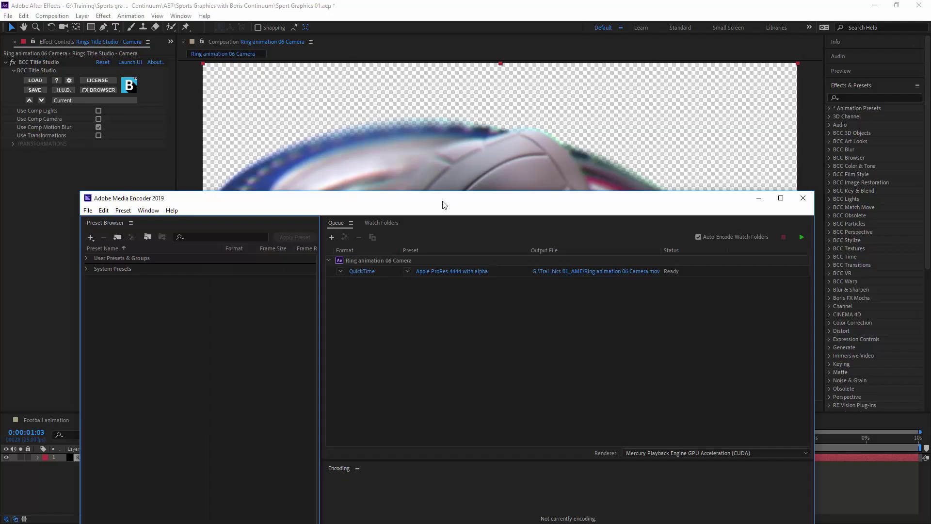
pyautogui.moveTo(444, 204); pyautogui.dragTo(415, 82)
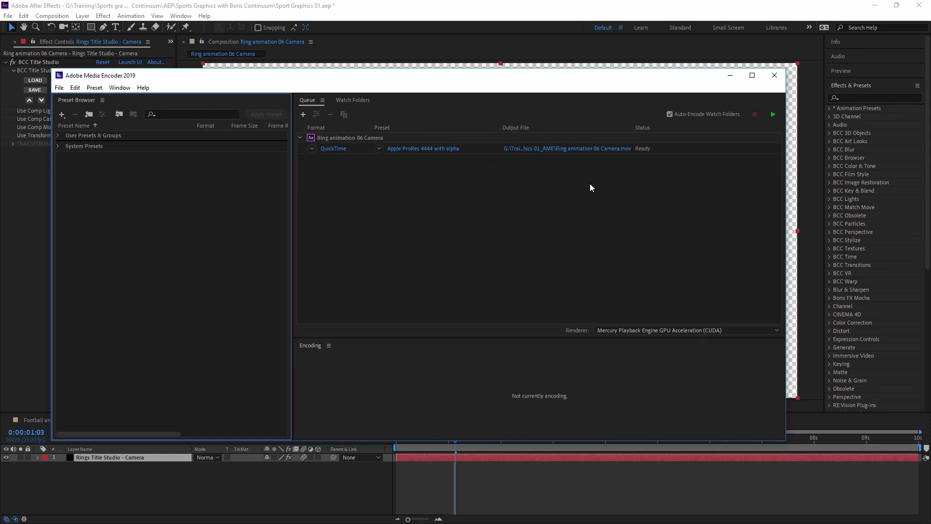
# Step: Set the queued render's output location to the Pre-renders folder inside Sports graphics with Boris Continuum
pyautogui.click(593, 149)
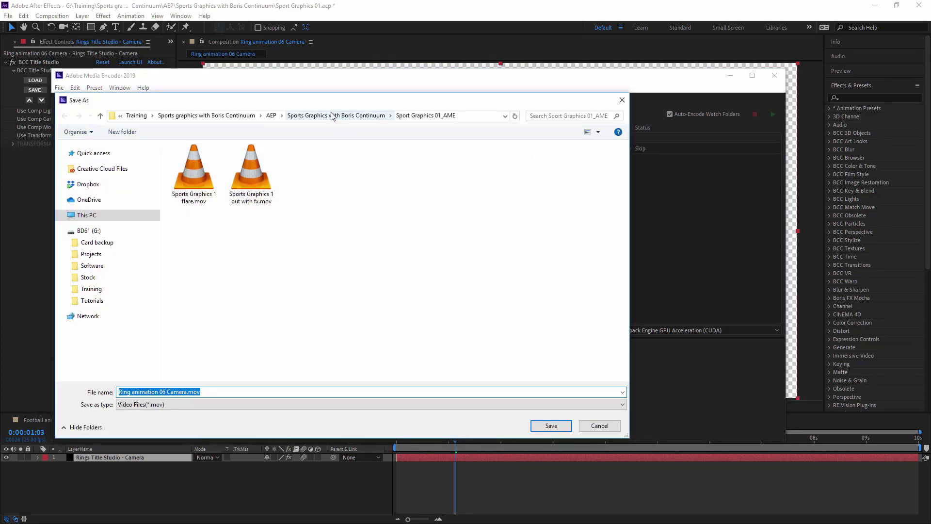
pyautogui.click(242, 115)
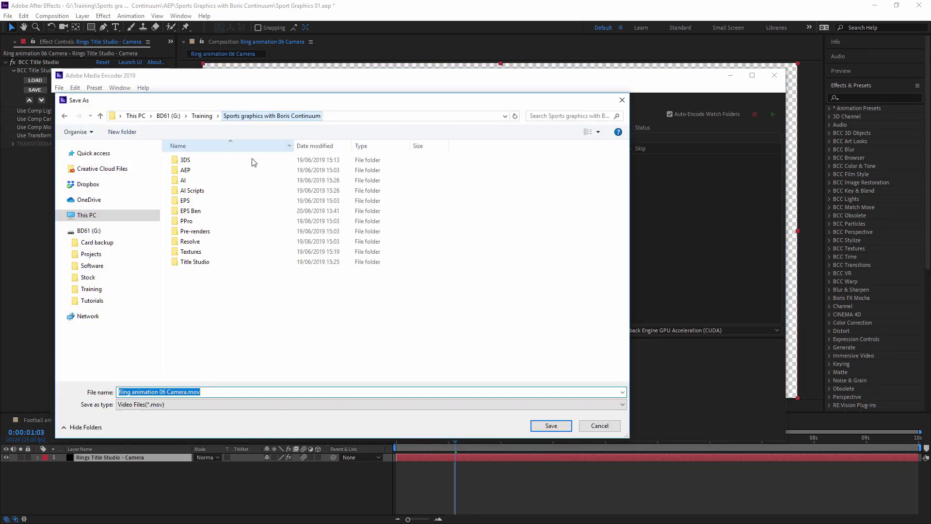
pyautogui.doubleClick(207, 232)
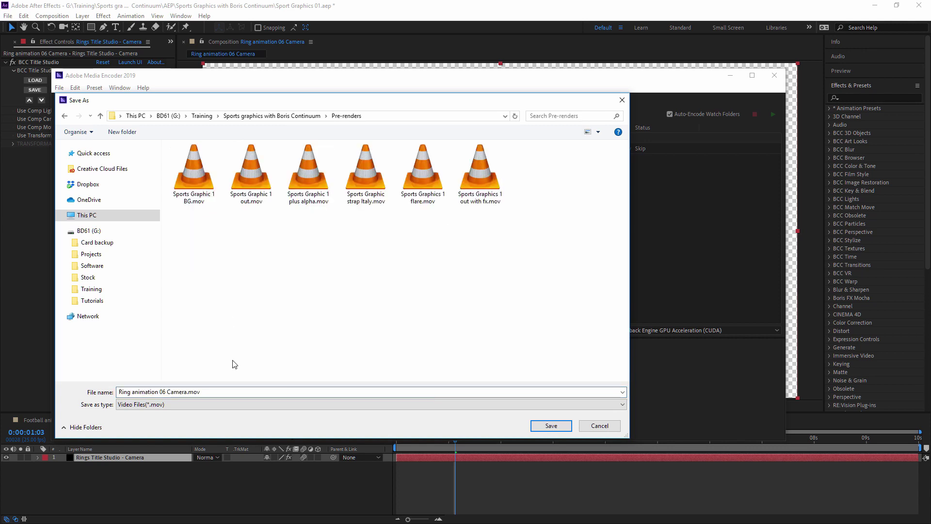
# Step: Name the output movie with the creator's first name followed by "Ring Animation with Camera 01", save it, and start encoding the queue
pyautogui.click(121, 392)
pyautogui.click(117, 392)
pyautogui.write('Ben')
pyautogui.press('Right')
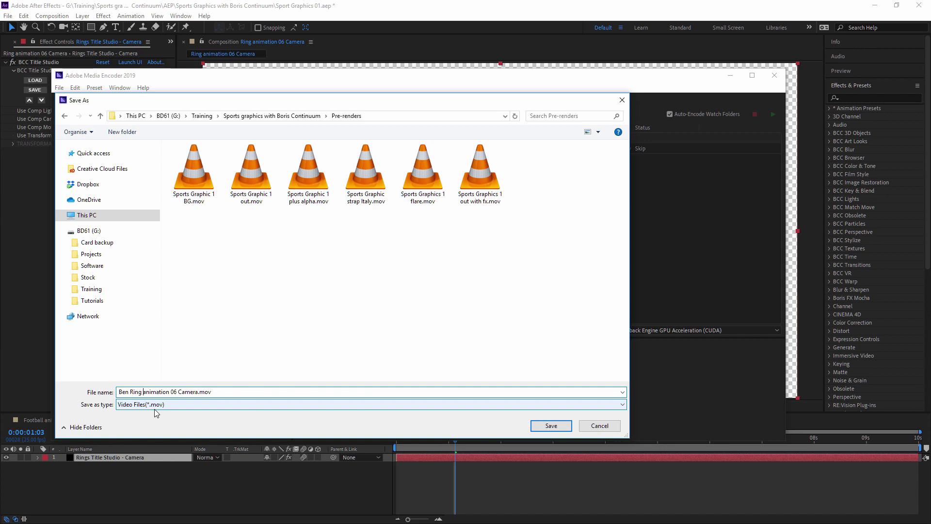
pyautogui.press('Delete')
pyautogui.press('Delete')
pyautogui.press('Delete')
pyautogui.press('Delete')
pyautogui.press('Delete')
pyautogui.press('Delete')
pyautogui.press('Delete')
pyautogui.press('Delete')
pyautogui.press('Delete')
pyautogui.press('Delete')
pyautogui.press('Delete')
pyautogui.press('Delete')
pyautogui.write('Animation with')
pyautogui.press('Delete')
pyautogui.write('01')
pyautogui.press('Return')
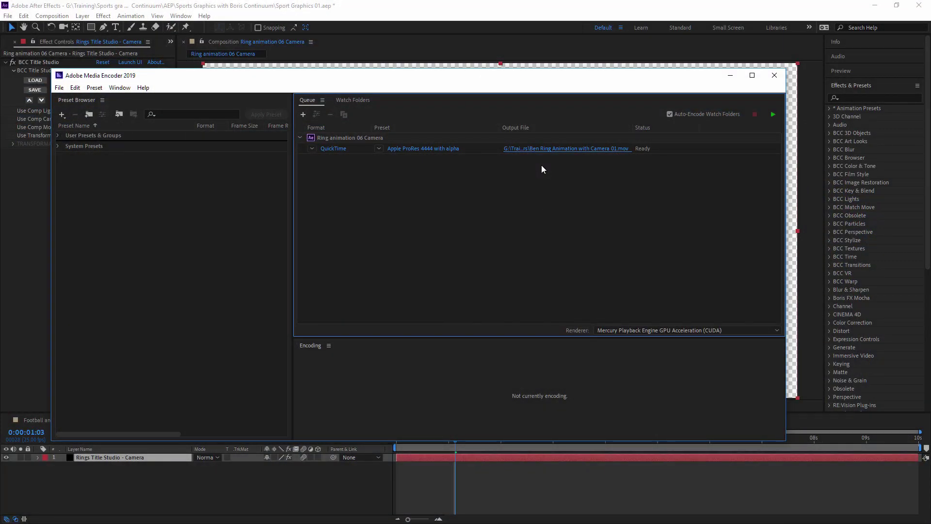
pyautogui.click(772, 115)
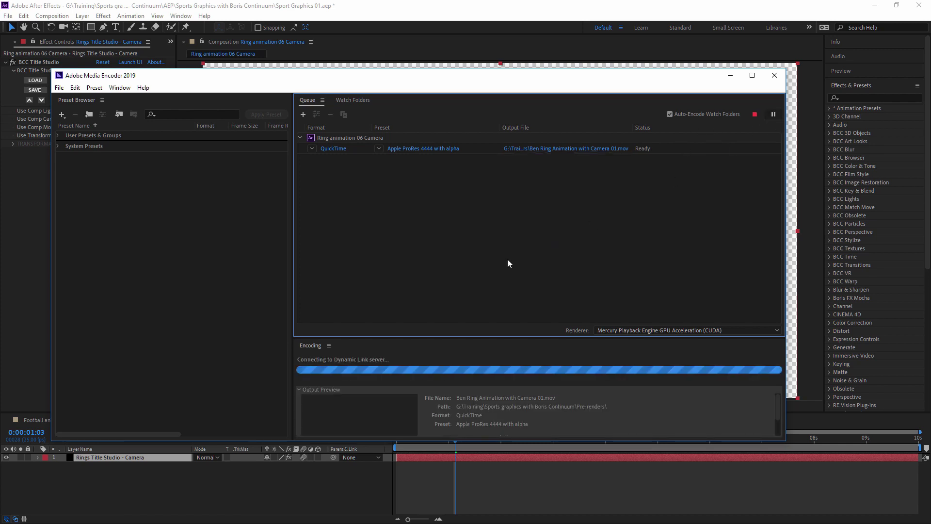